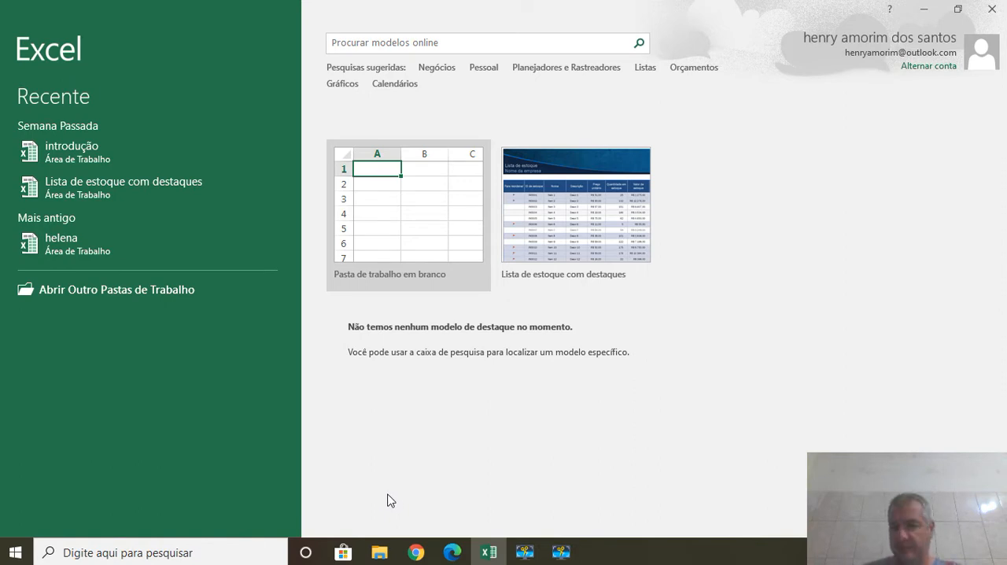
# Create a blank workbook and select cells C2, C3 and D3 one after another.
pyautogui.click(416, 208)
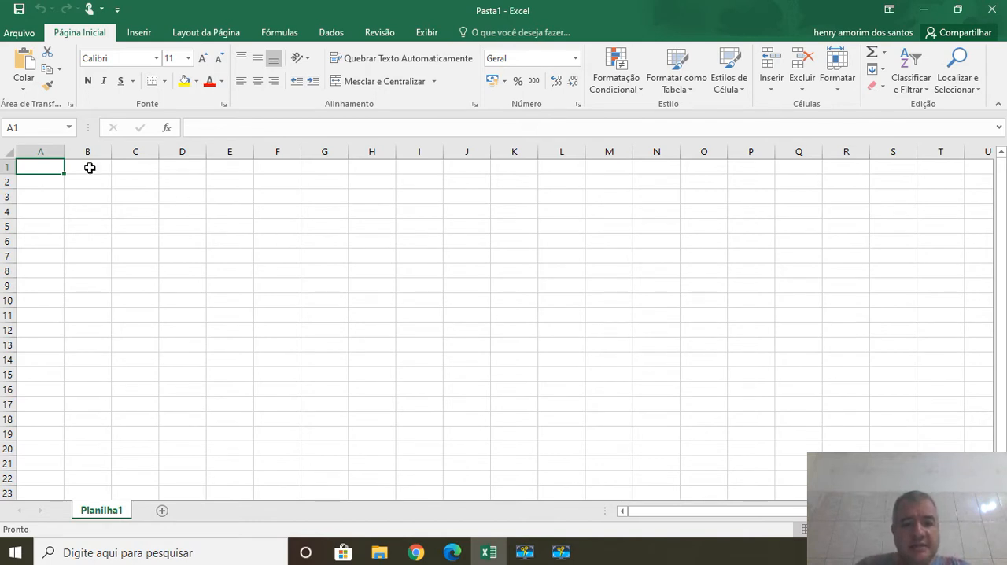
pyautogui.click(127, 184)
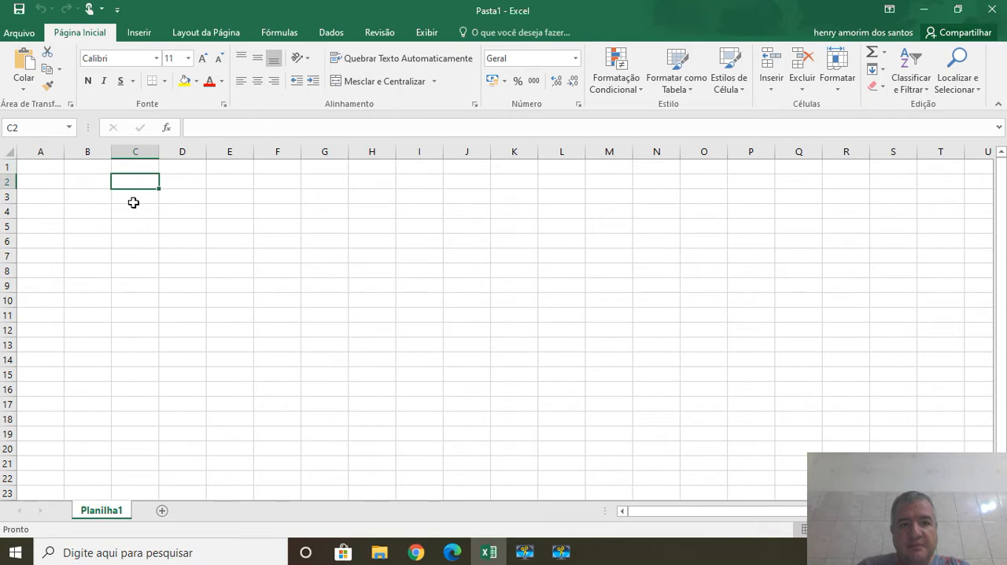
pyautogui.click(135, 200)
pyautogui.click(175, 200)
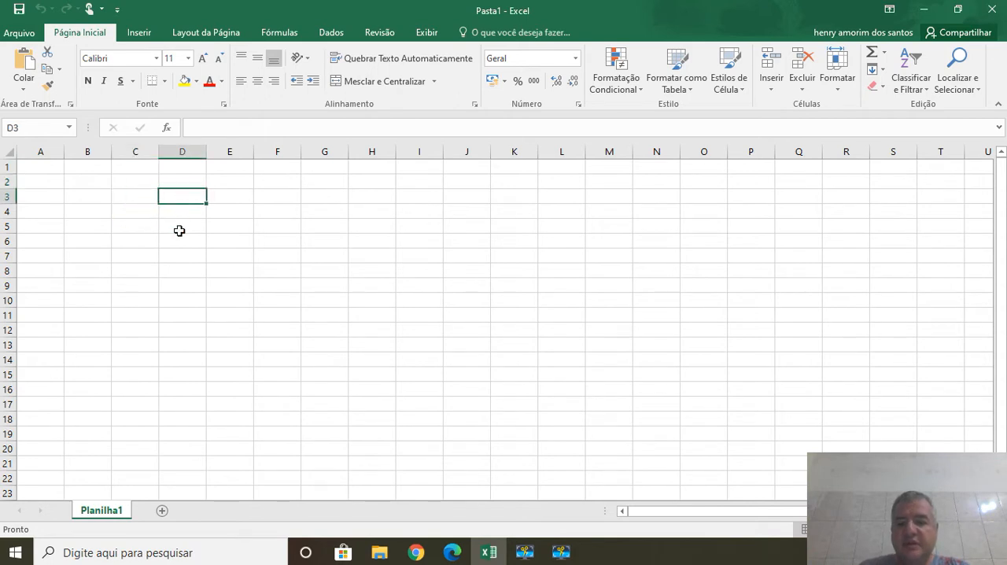
# Move the active cell one cell at a time from D3 through B4 and C5 to E5.
pyautogui.press('Left')
pyautogui.press('Left')
pyautogui.press('Down')
pyautogui.press('Down')
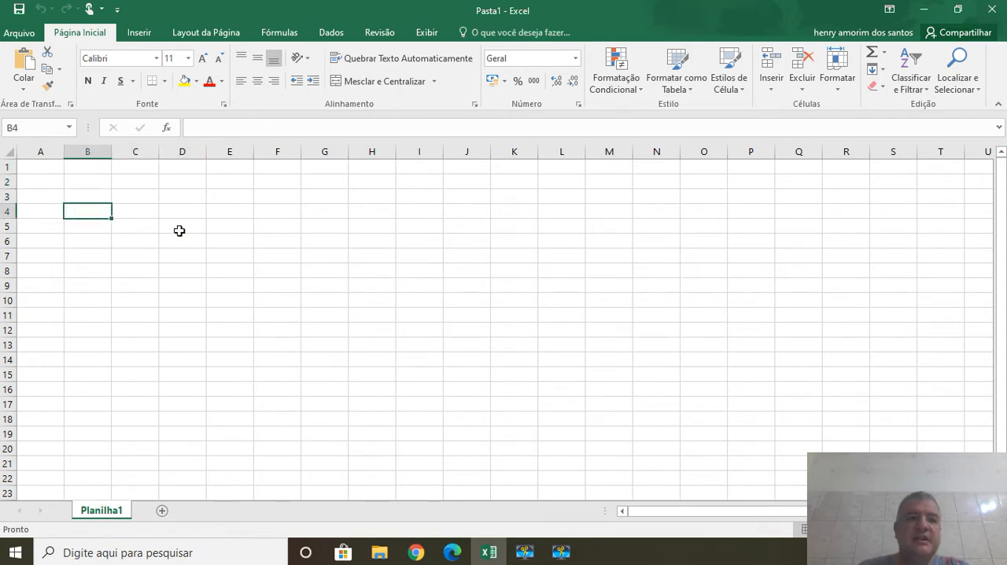
pyautogui.press('Right')
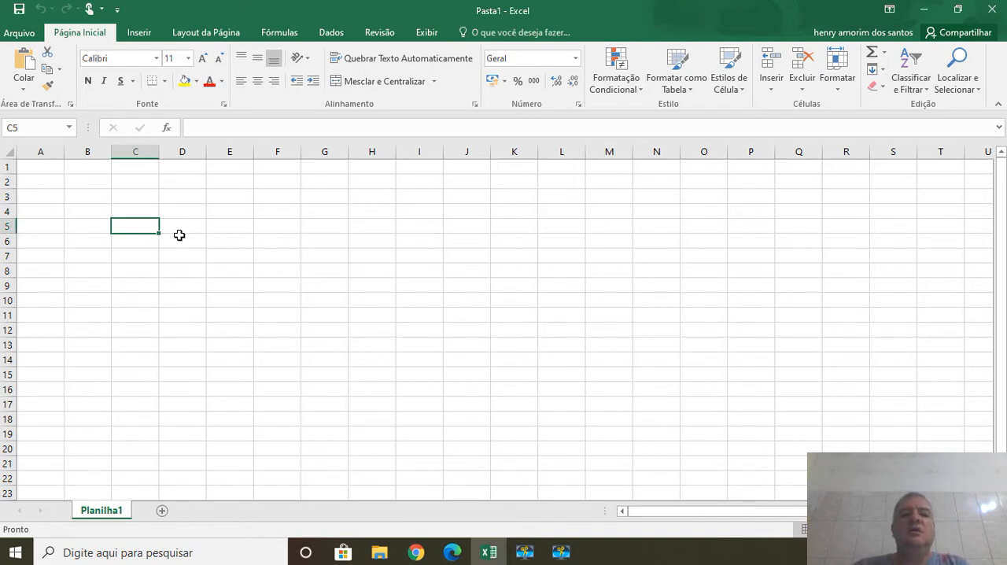
pyautogui.press('Right')
pyautogui.press('Right')
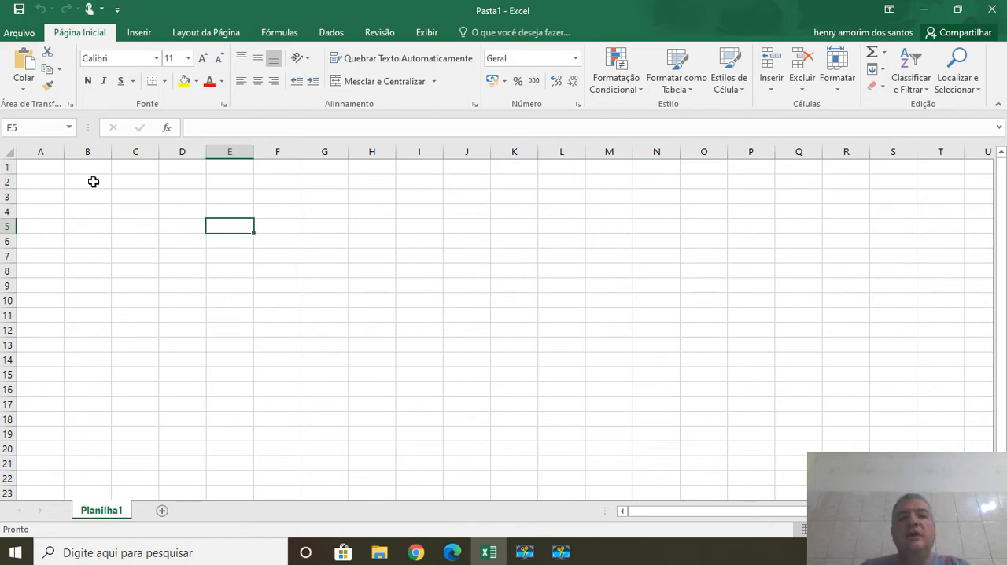
# Go to cell A1, jump to the last column of row 1 and on to the sheet's last row.
pyautogui.click(43, 151)
pyautogui.press('Up')
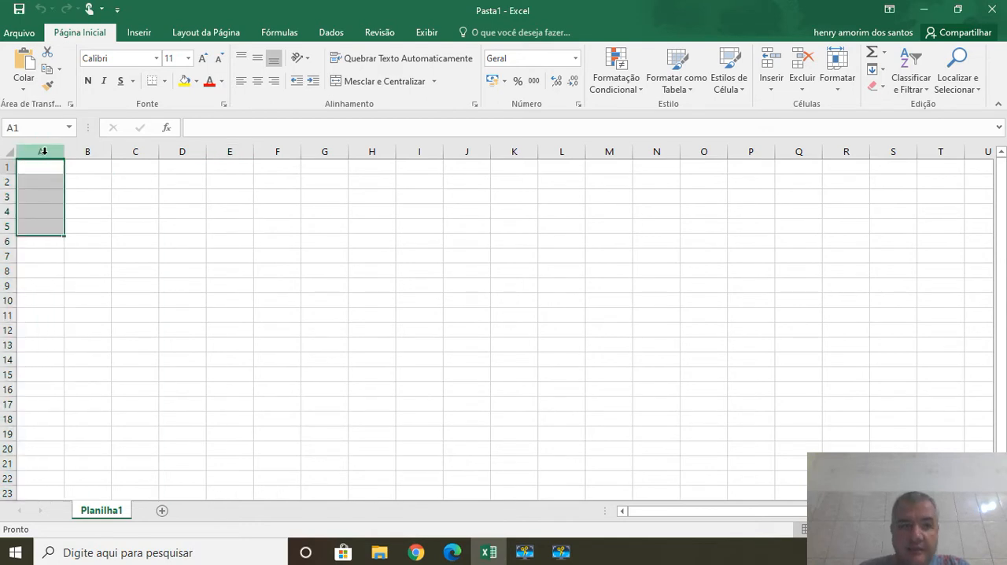
pyautogui.press('End')
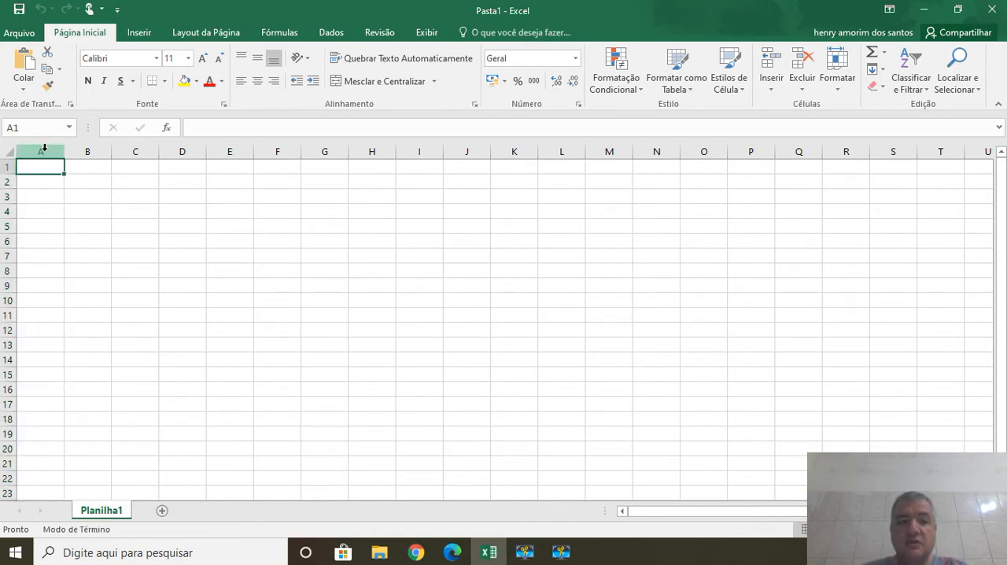
pyautogui.press('Right')
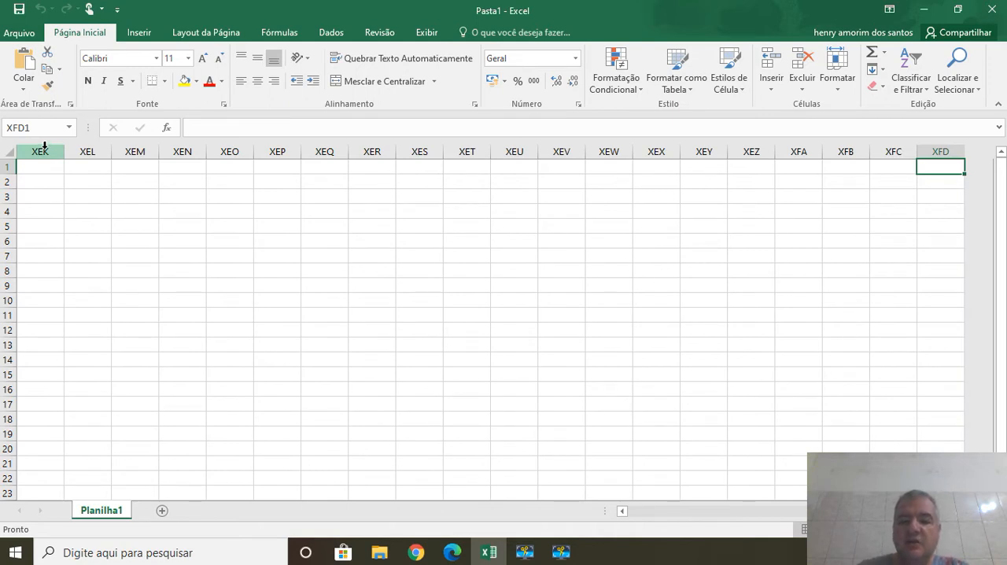
pyautogui.press('End')
pyautogui.press('Down')
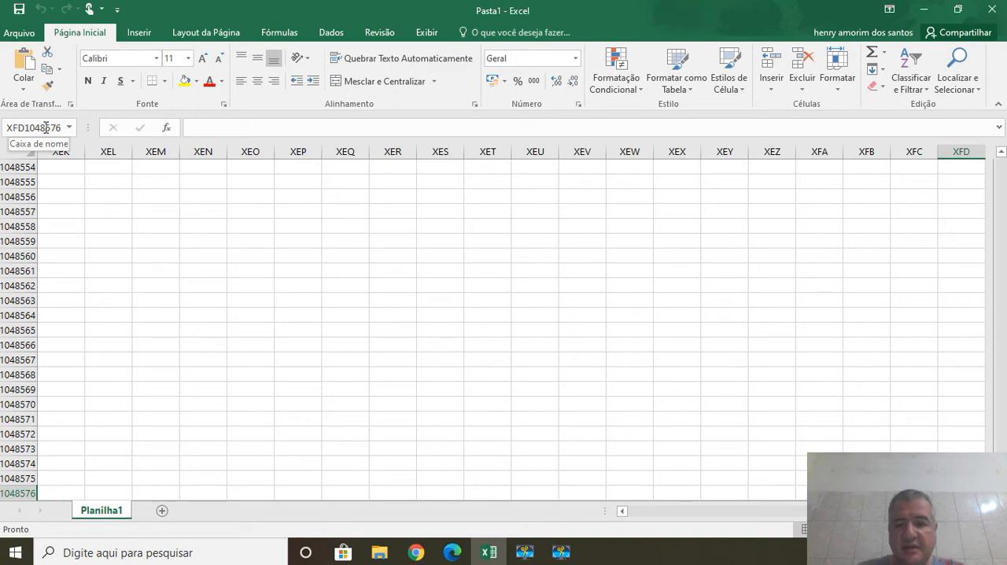
# Jump from the sheet's last cell back to row 1 and return to cell A1.
pyautogui.press('End')
pyautogui.press('Up')
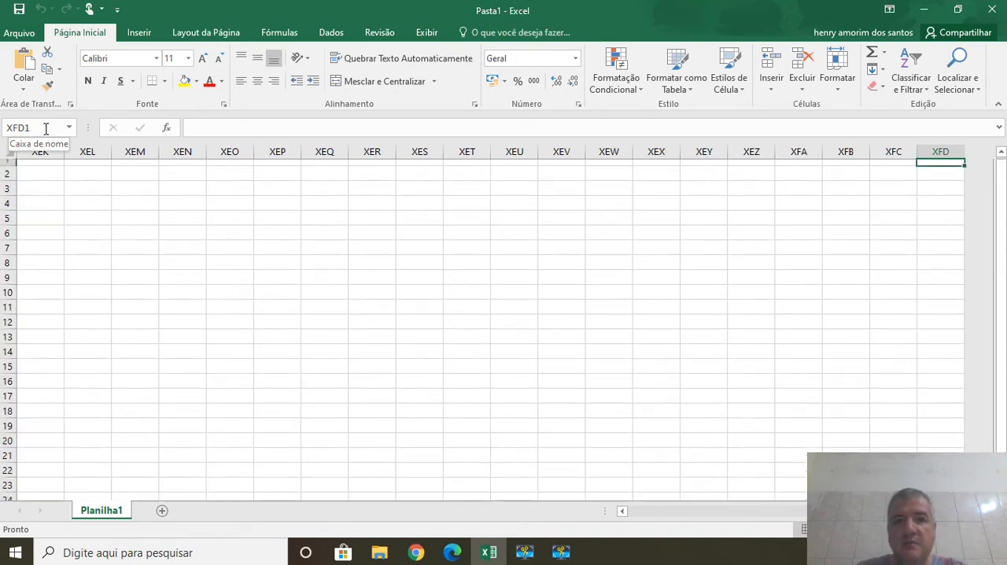
pyautogui.press('End')
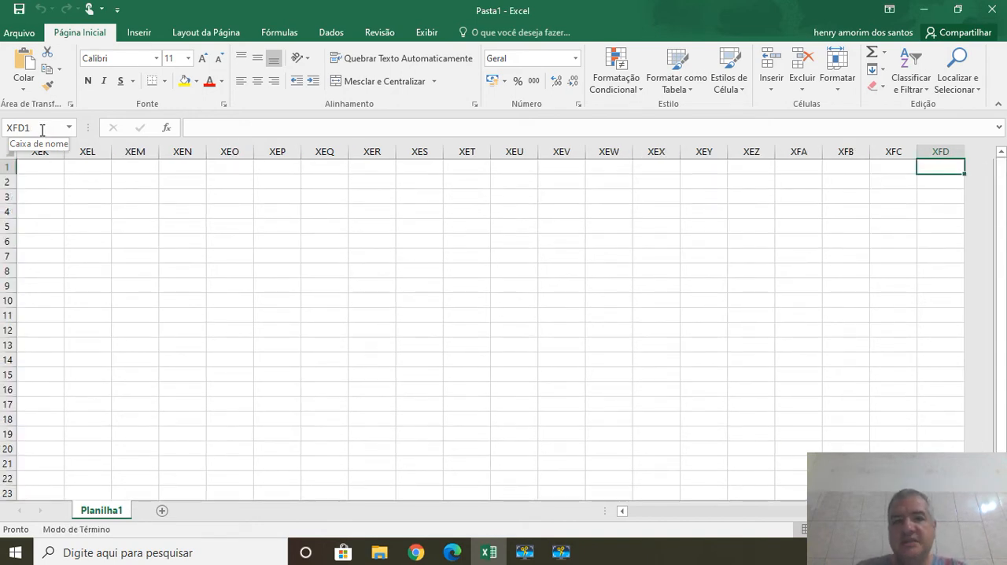
pyautogui.press('Left')
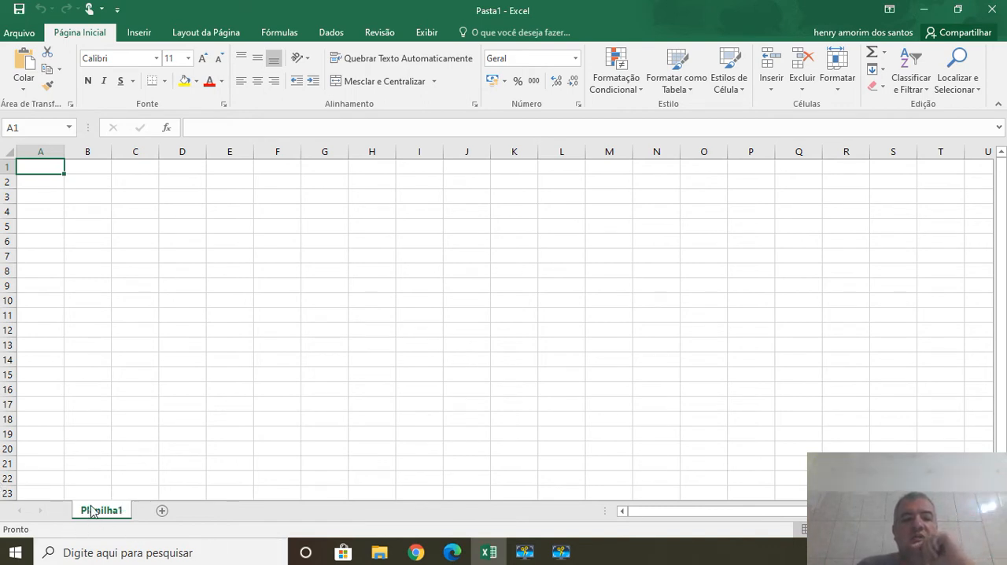
# Add three new worksheets after Planilha1.
pyautogui.click(162, 512)
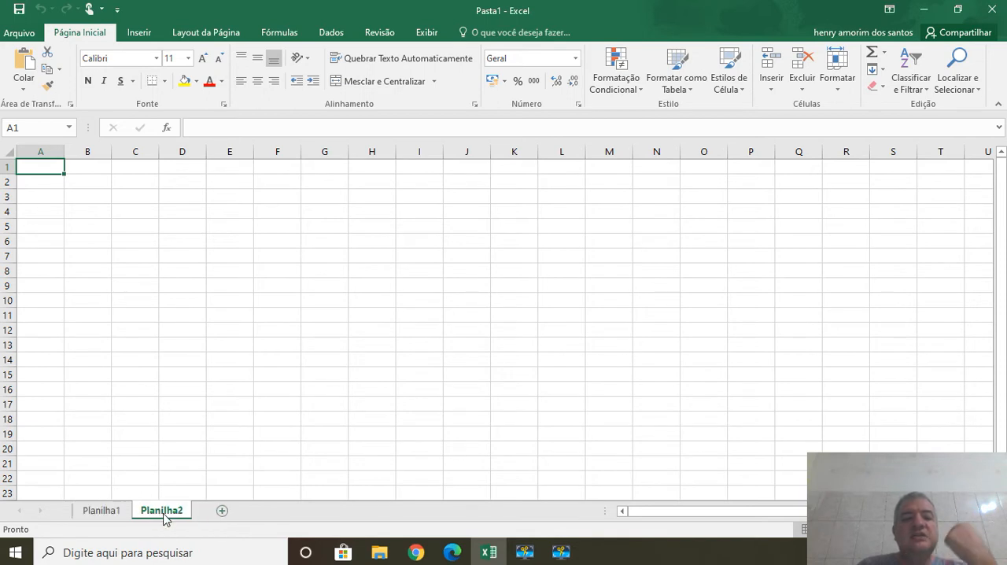
pyautogui.click(223, 512)
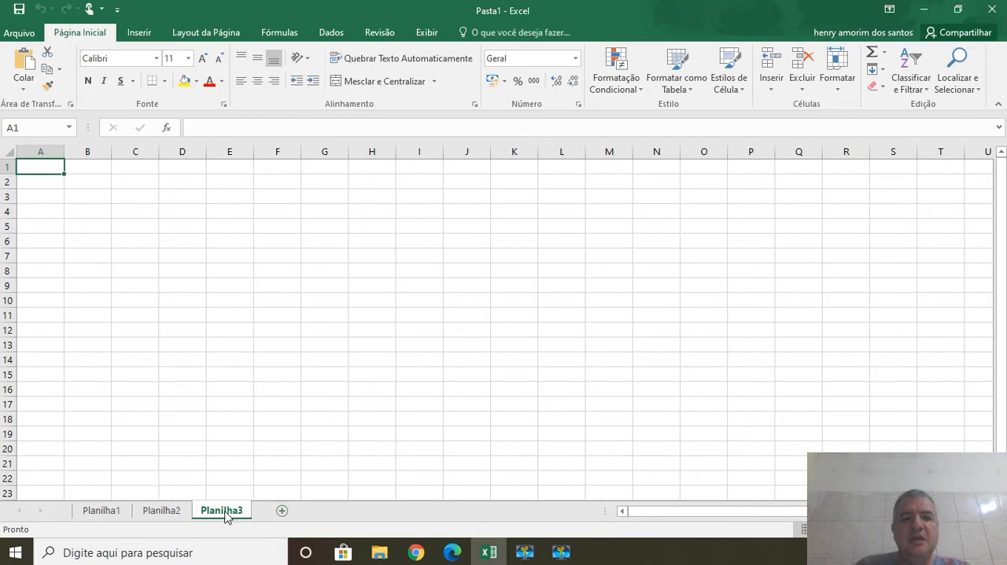
pyautogui.click(280, 511)
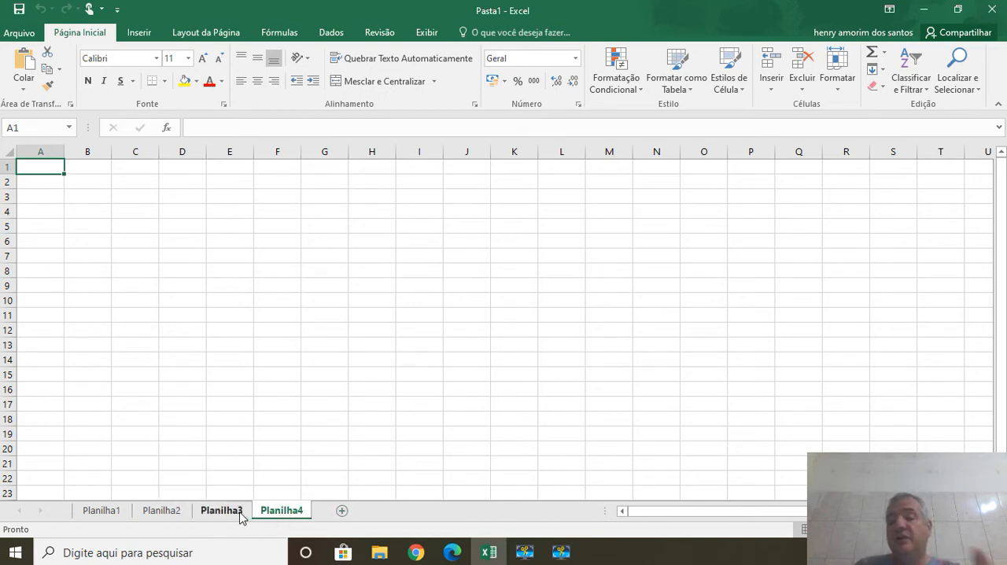
# Rename the Planilha1 worksheet as Nome.
pyautogui.click(100, 512)
pyautogui.rightClick(112, 510)
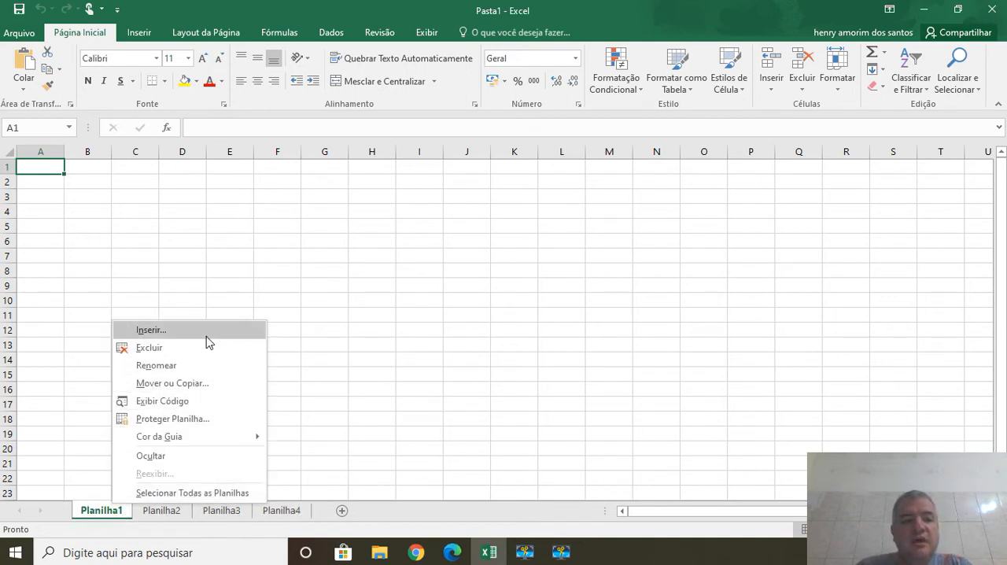
pyautogui.click(199, 366)
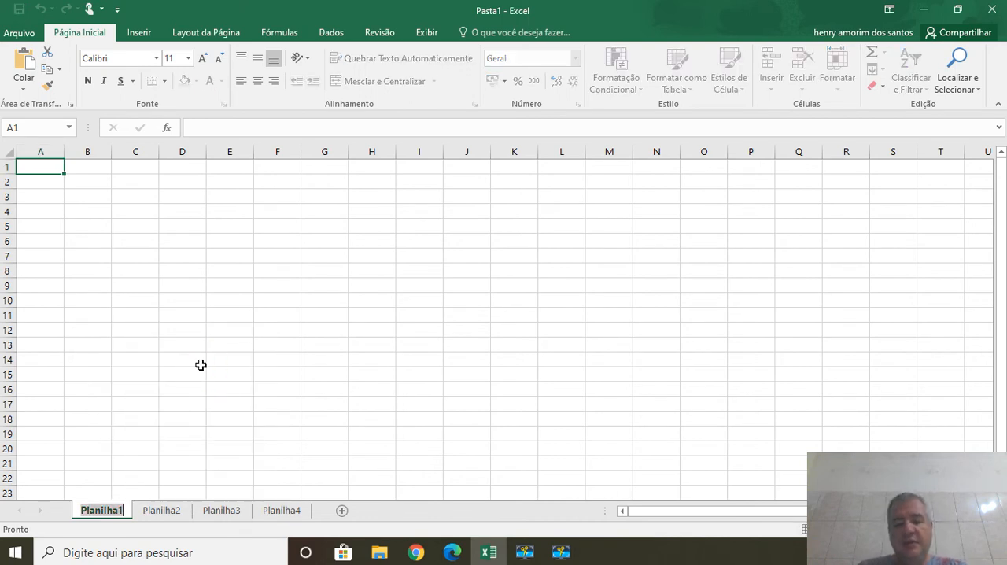
pyautogui.write('Cal')
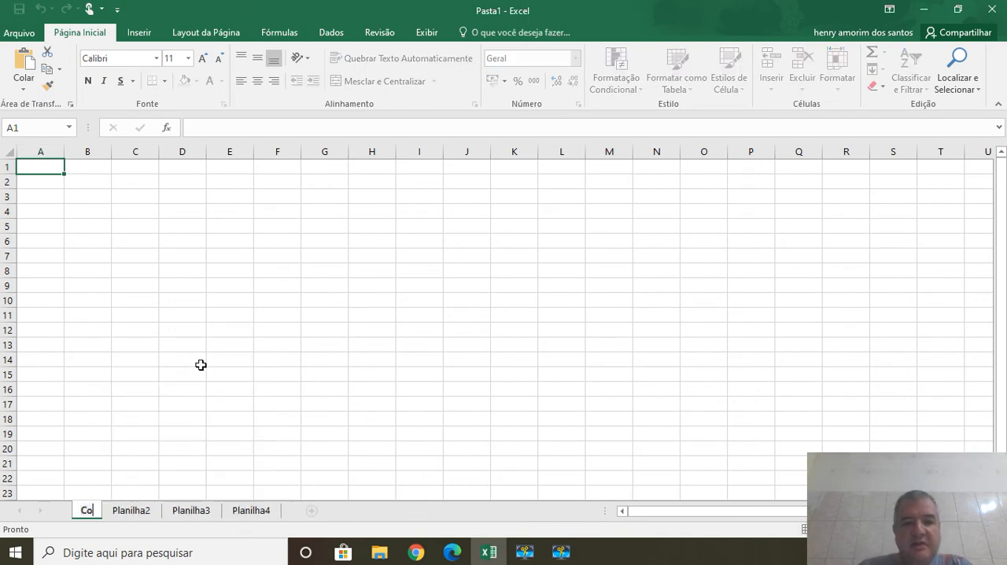
pyautogui.press('BackSpace')
pyautogui.press('BackSpace')
pyautogui.press('BackSpace')
pyautogui.write('Nome')
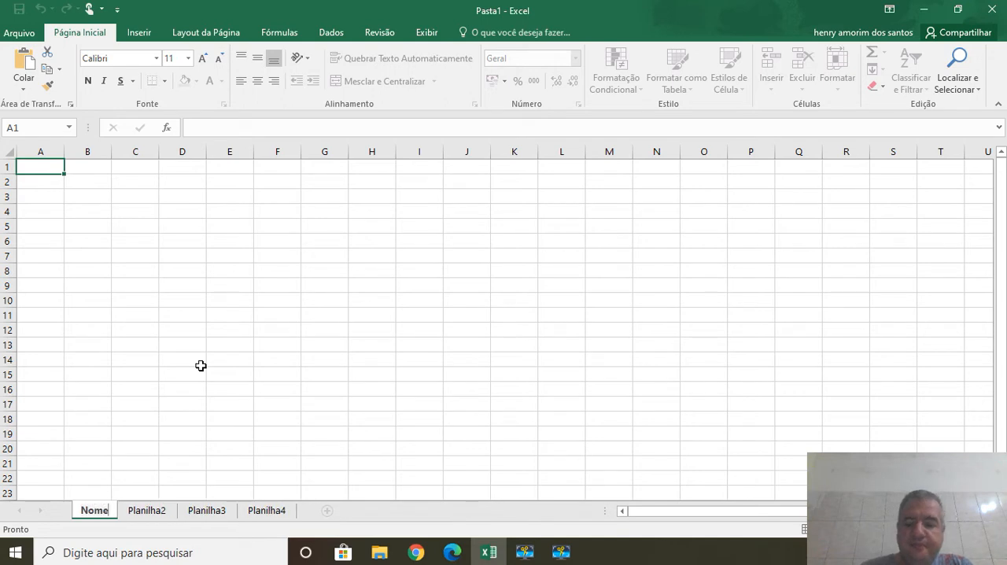
pyautogui.press('Return')
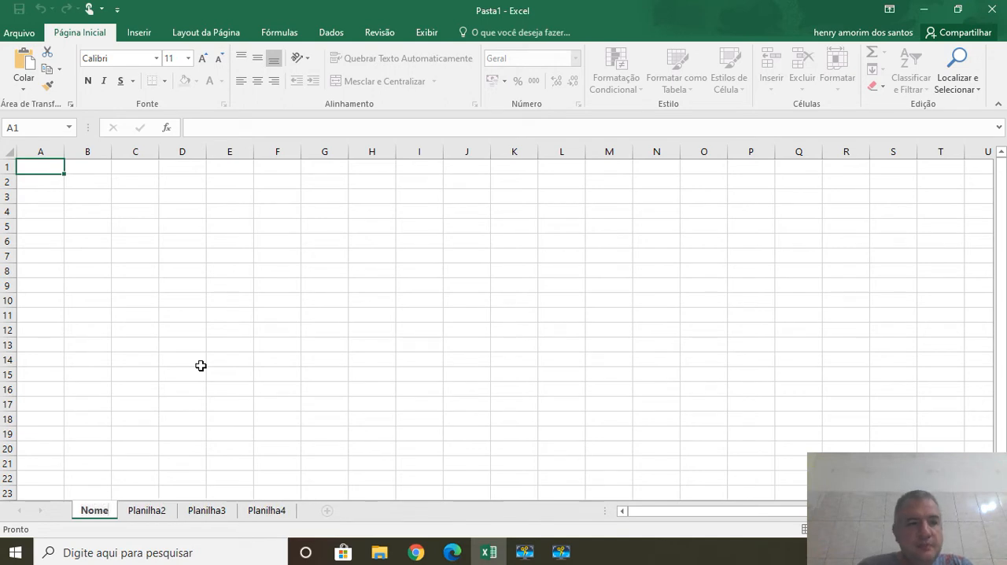
# Rename the Planilha2 worksheet as Endereço.
pyautogui.click(148, 511)
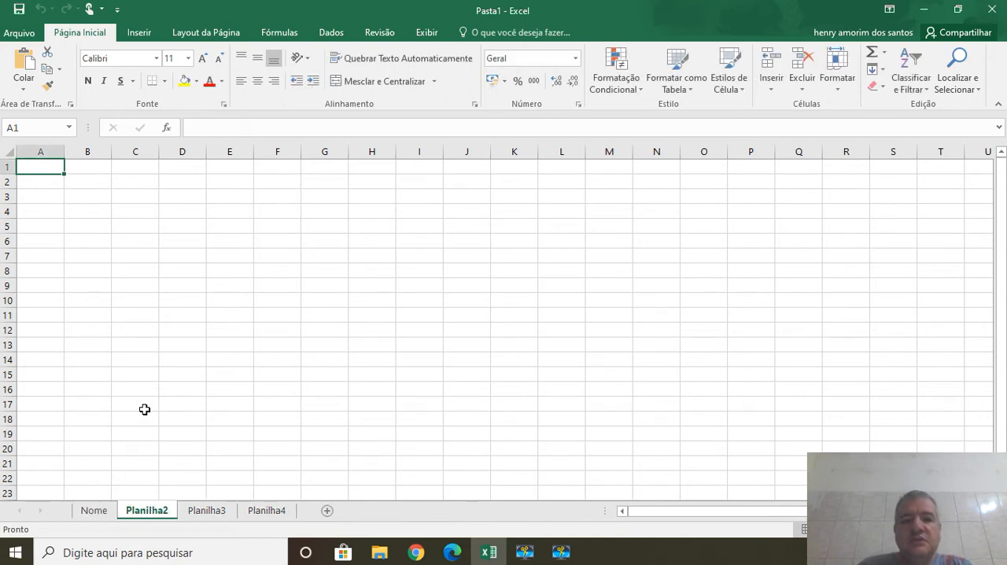
pyautogui.rightClick(156, 515)
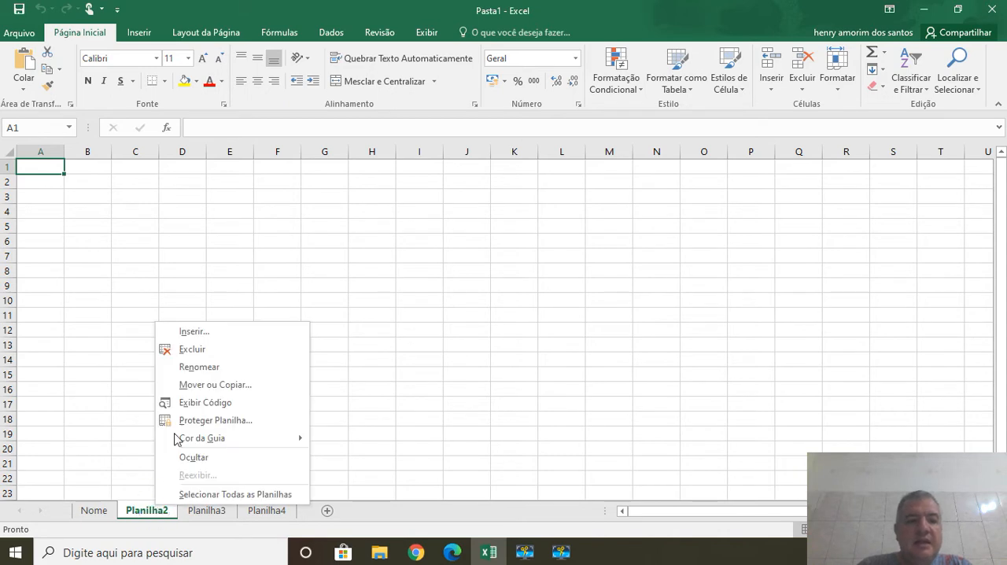
pyautogui.click(220, 376)
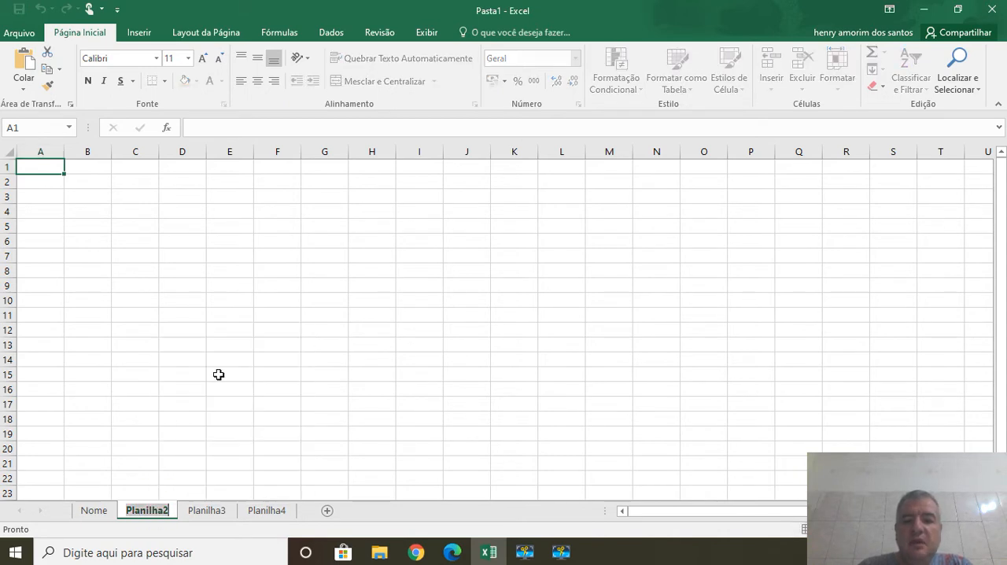
pyautogui.write('Endereço')
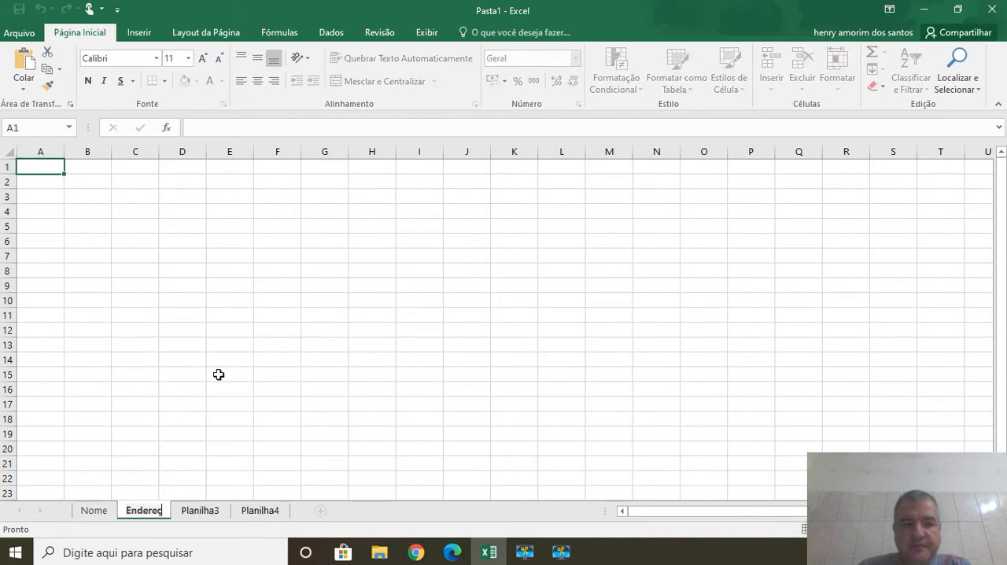
pyautogui.press('Return')
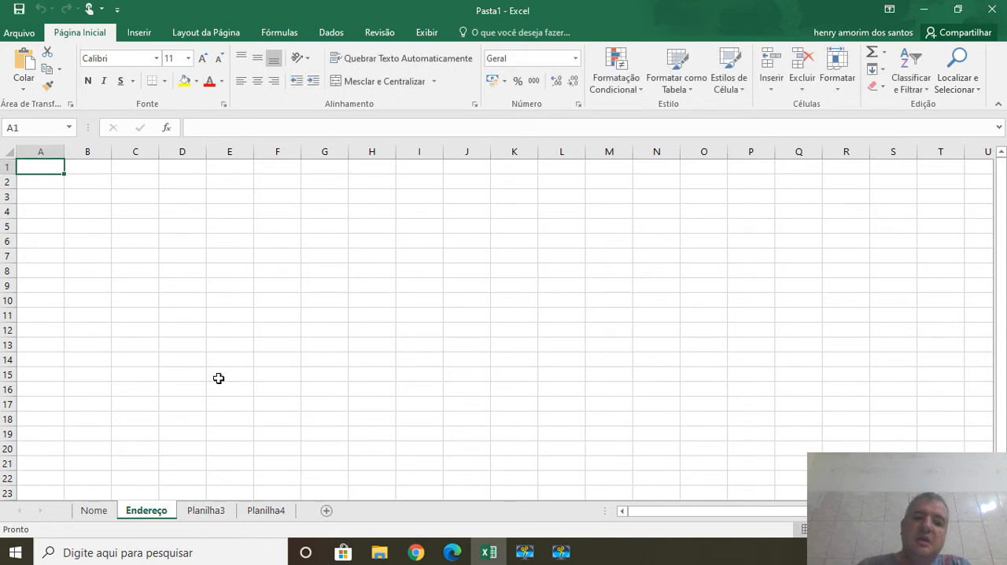
# Rename the Planilha3 worksheet as Produto.
pyautogui.click(199, 512)
pyautogui.rightClick(199, 512)
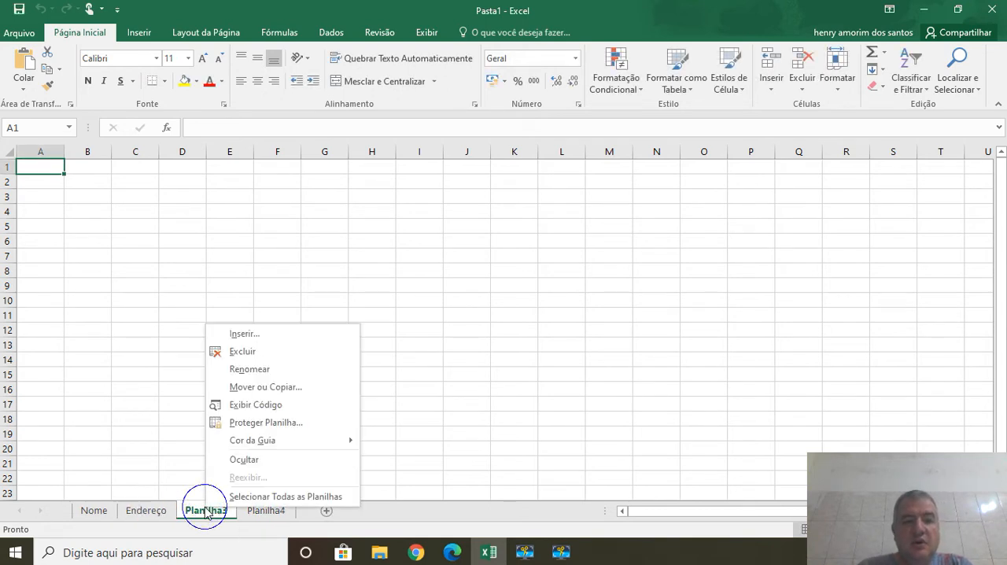
pyautogui.click(249, 370)
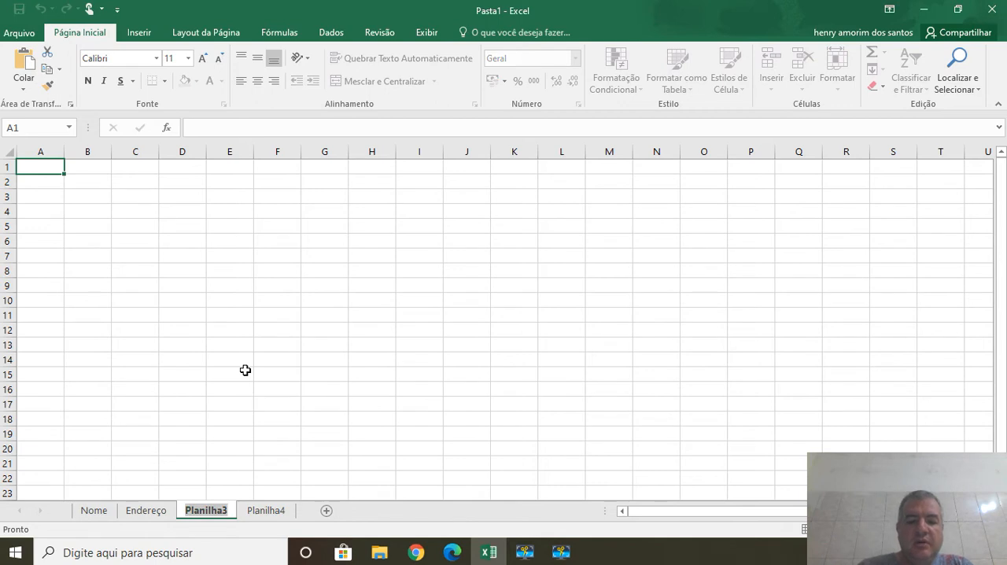
pyautogui.write('Produto')
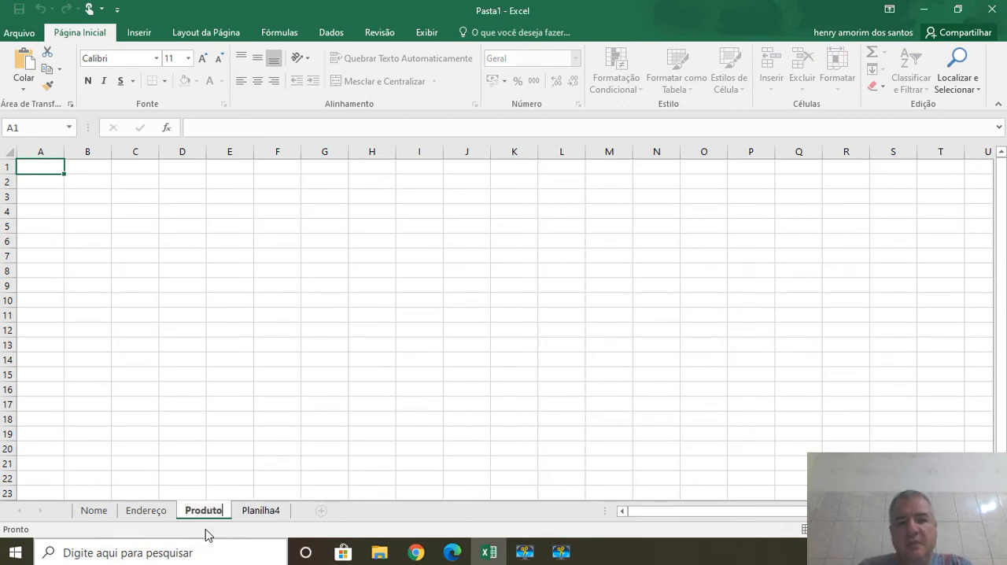
# Rename the Planilha4 worksheet as Geral and move it before the Nome worksheet.
pyautogui.click(261, 513)
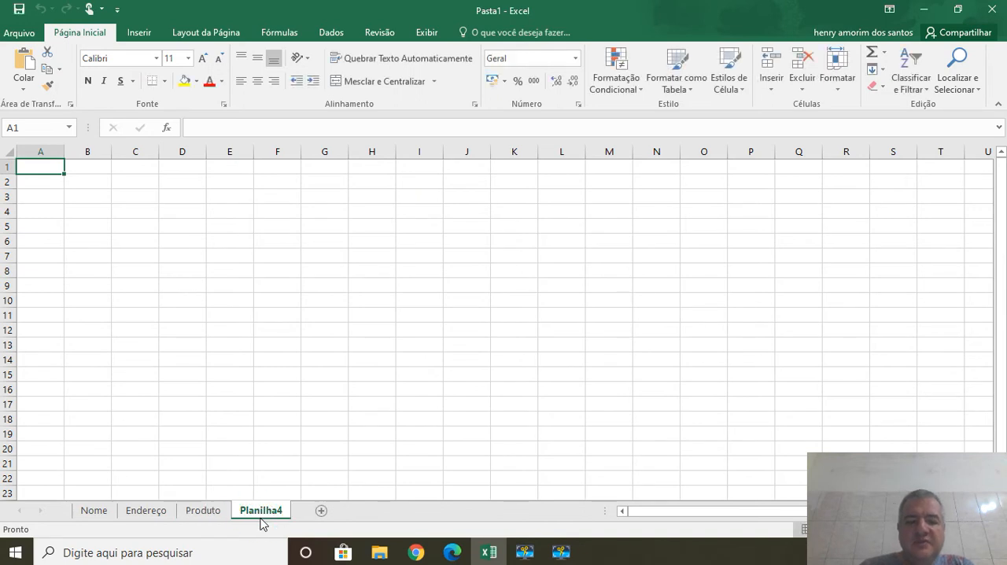
pyautogui.rightClick(262, 511)
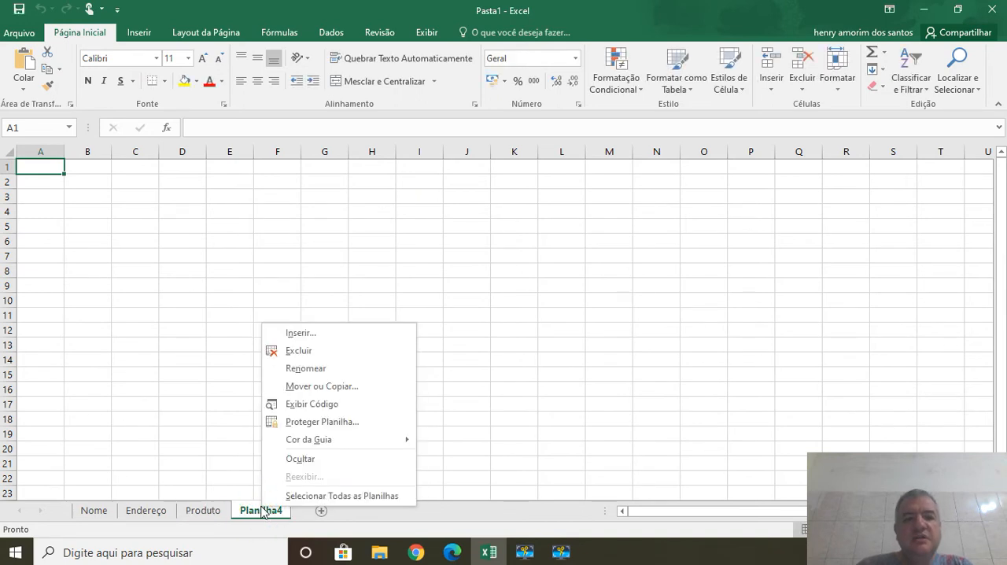
pyautogui.click(329, 375)
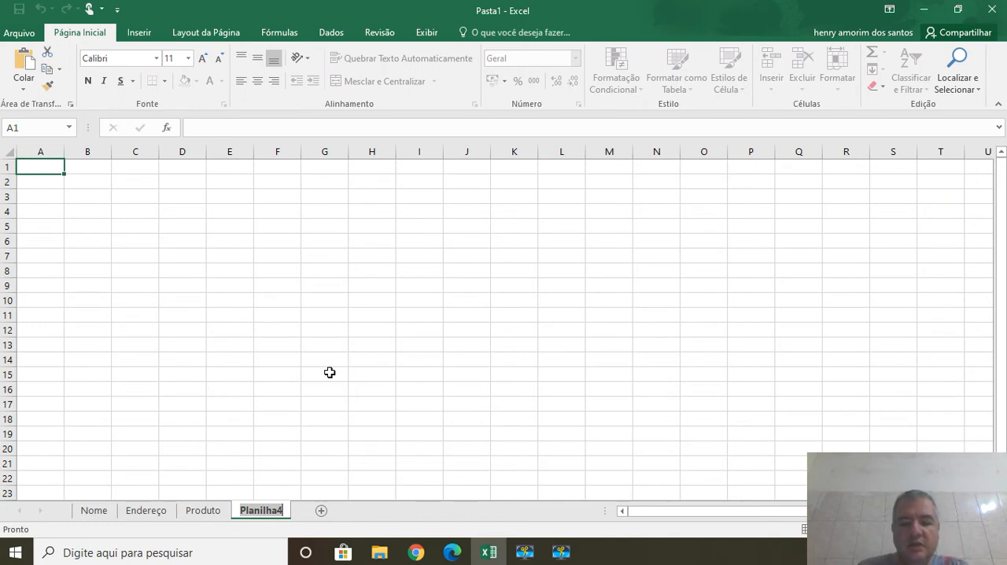
pyautogui.write('Geral')
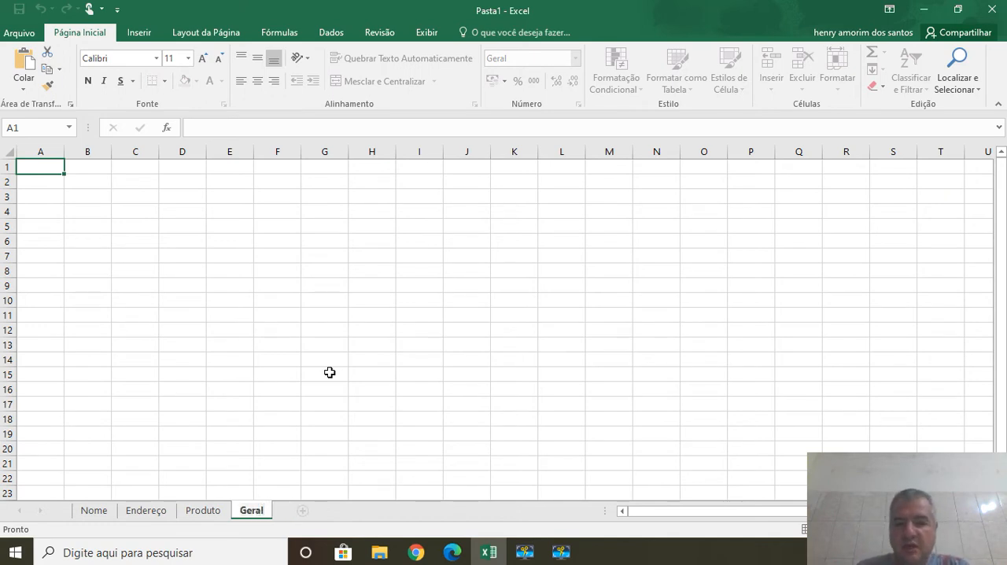
pyautogui.press('Return')
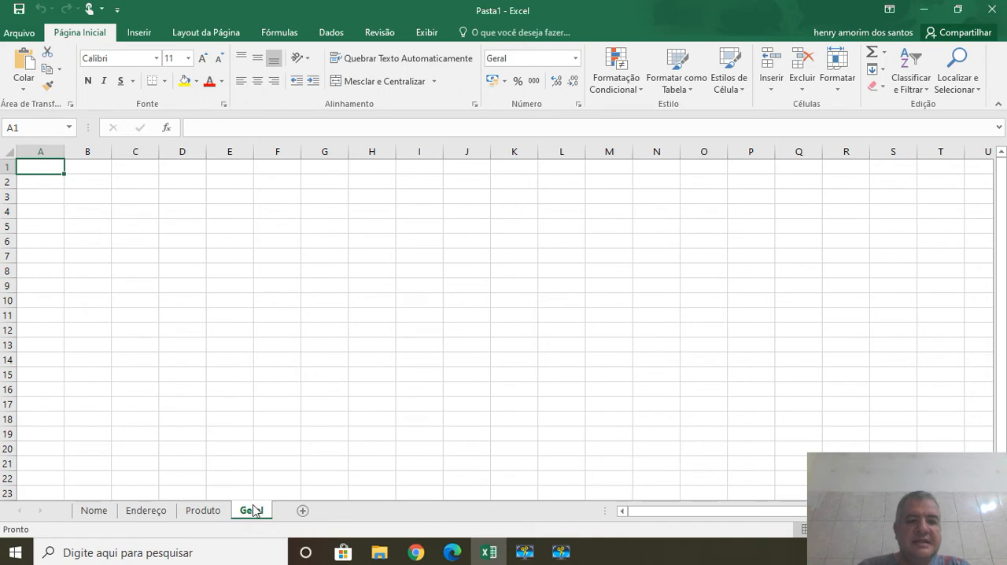
pyautogui.moveTo(254, 510); pyautogui.dragTo(85, 511)
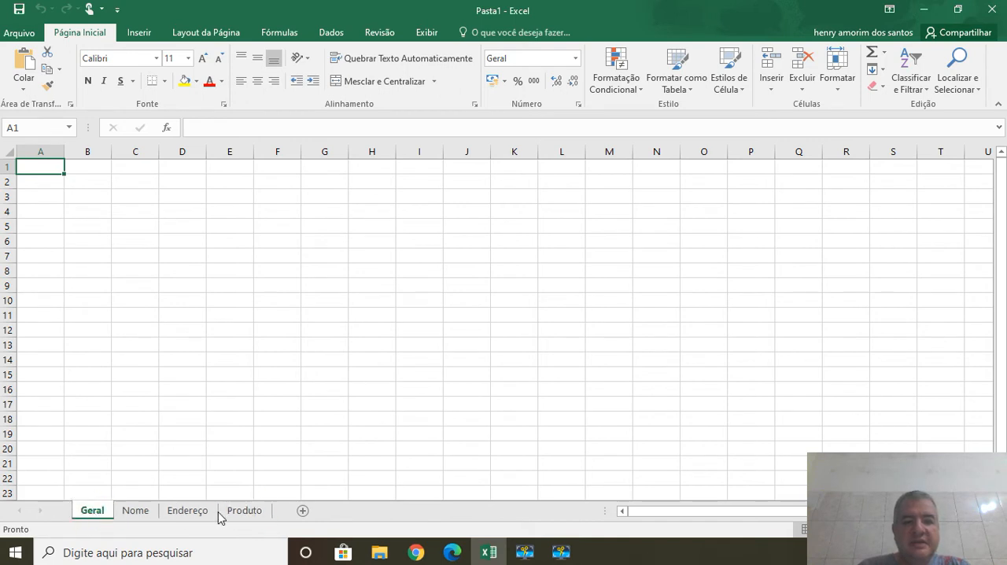
# Color the Geral worksheet tab standard red and the Nome worksheet tab light green.
pyautogui.rightClick(105, 517)
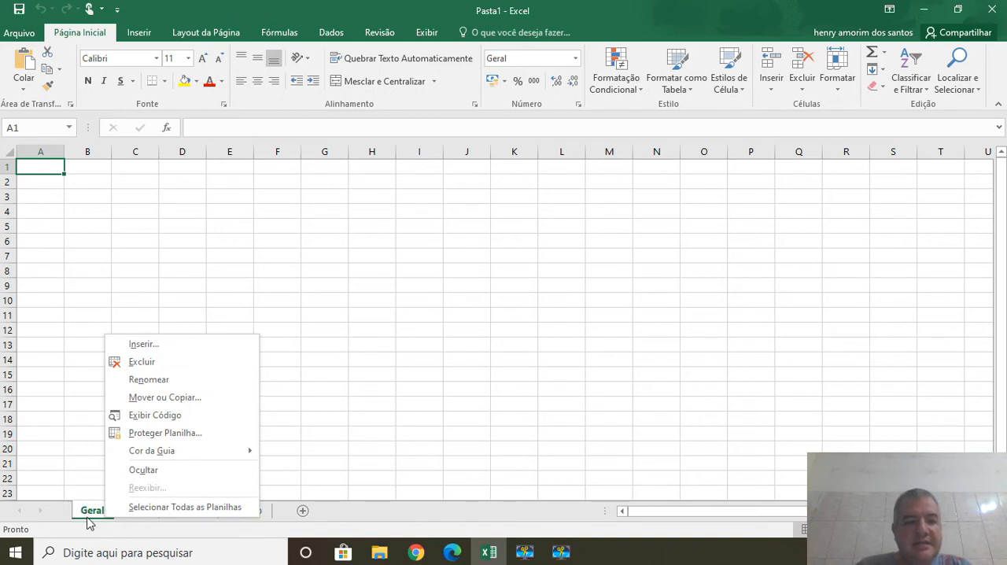
pyautogui.moveTo(198, 454)
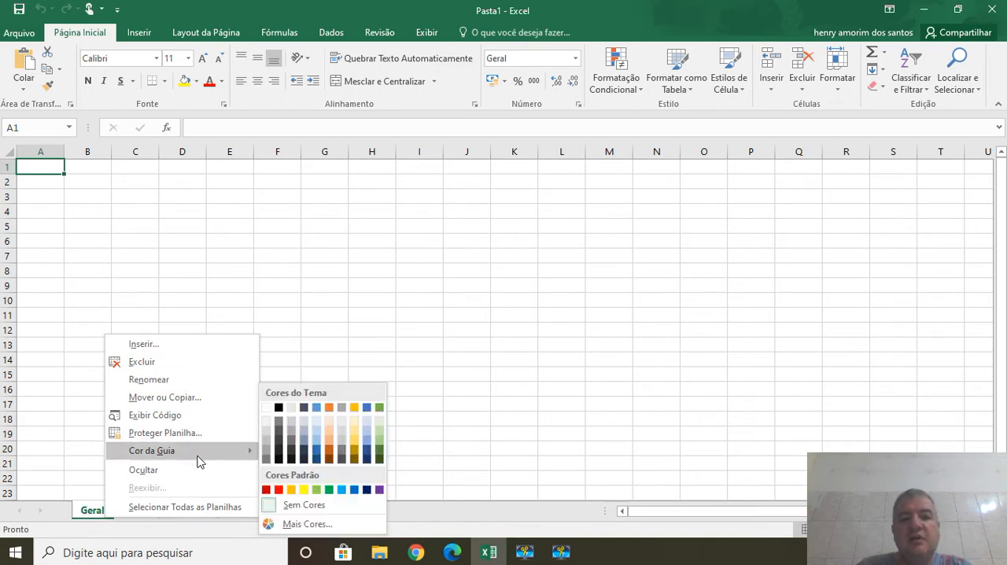
pyautogui.click(279, 489)
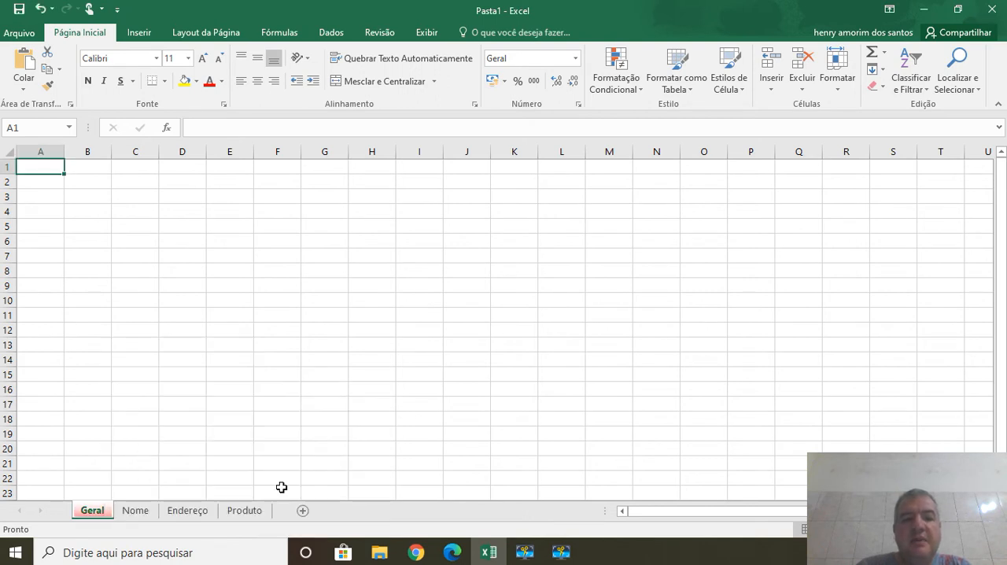
pyautogui.rightClick(148, 511)
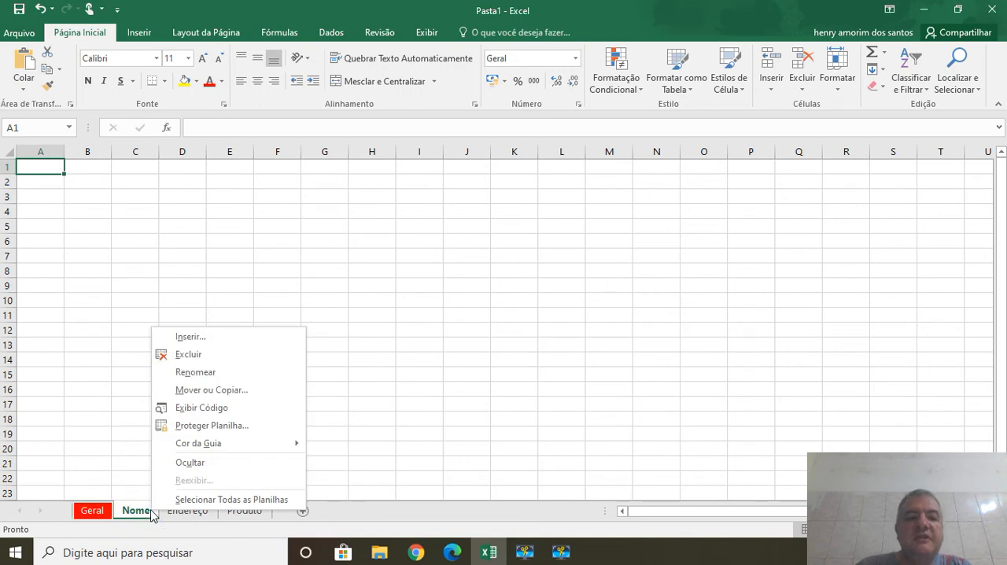
pyautogui.moveTo(228, 448)
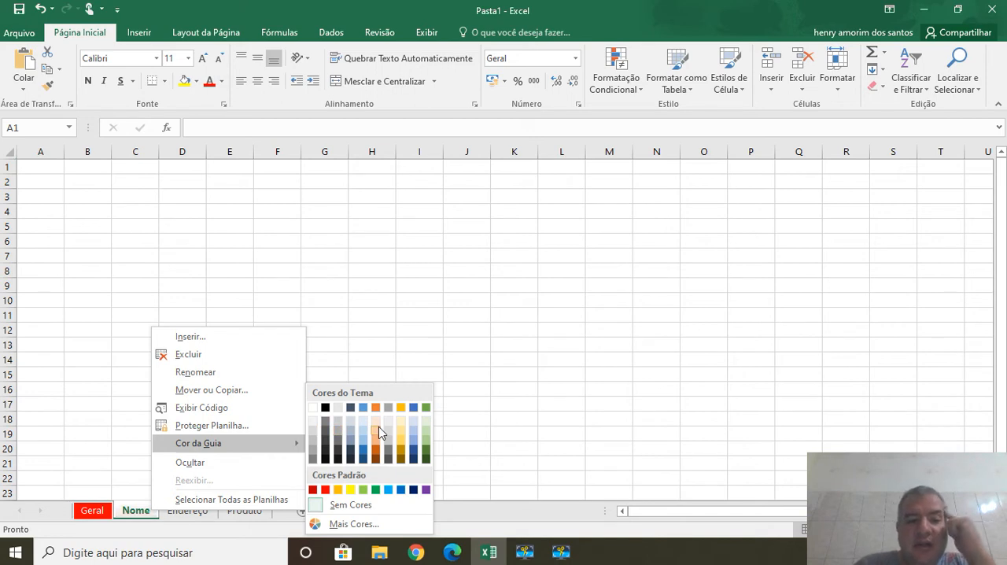
pyautogui.click(428, 443)
# Color the Endereço worksheet tab theme blue and the Produto worksheet tab standard yellow.
pyautogui.click(203, 512)
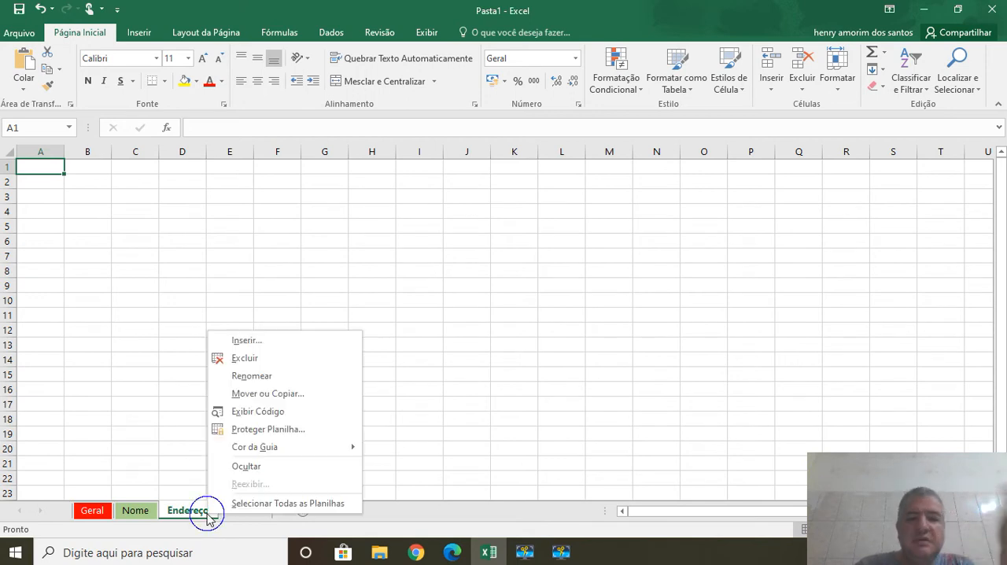
pyautogui.rightClick(206, 517)
pyautogui.moveTo(298, 445)
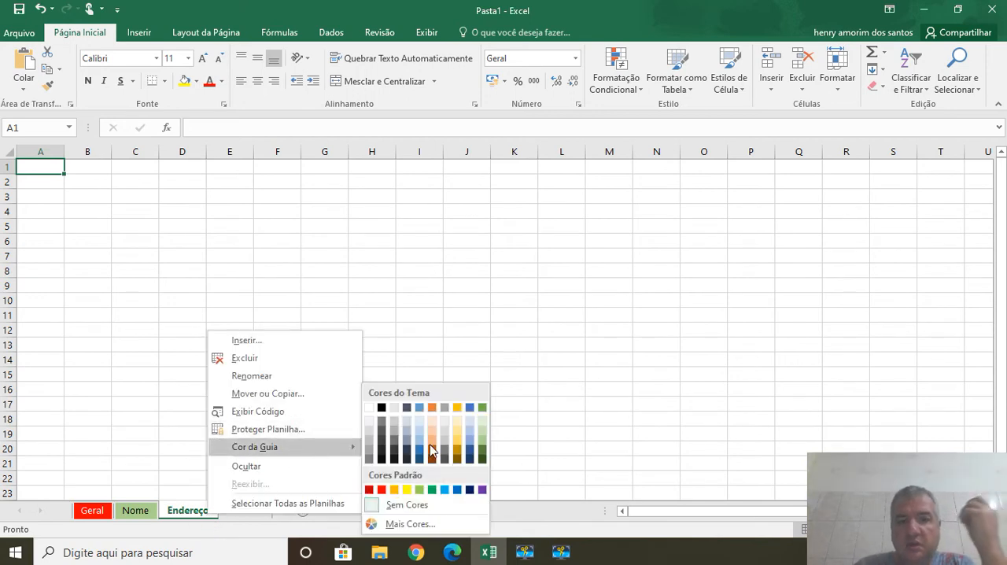
pyautogui.click(469, 408)
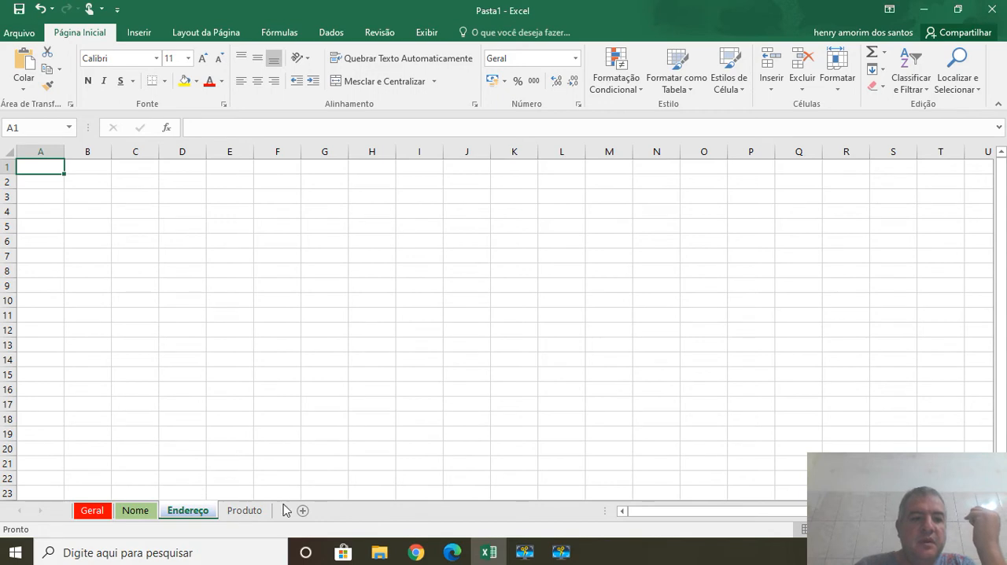
pyautogui.click(258, 515)
pyautogui.rightClick(247, 515)
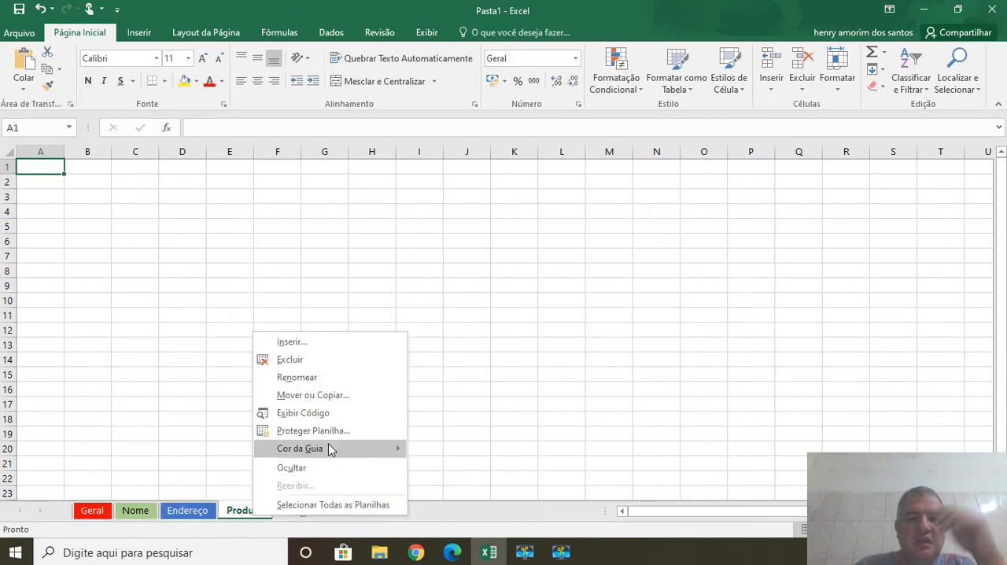
pyautogui.moveTo(328, 446)
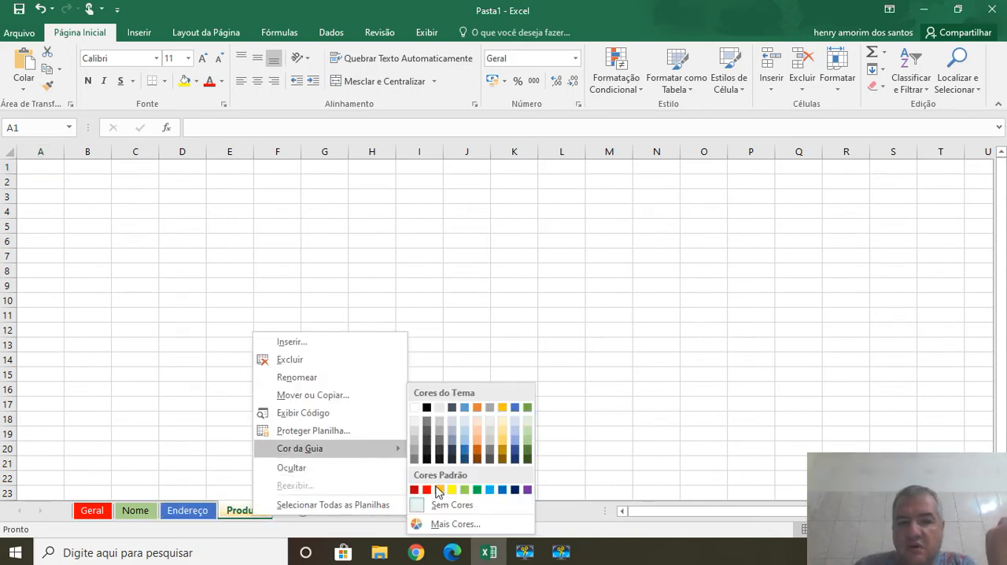
pyautogui.click(464, 490)
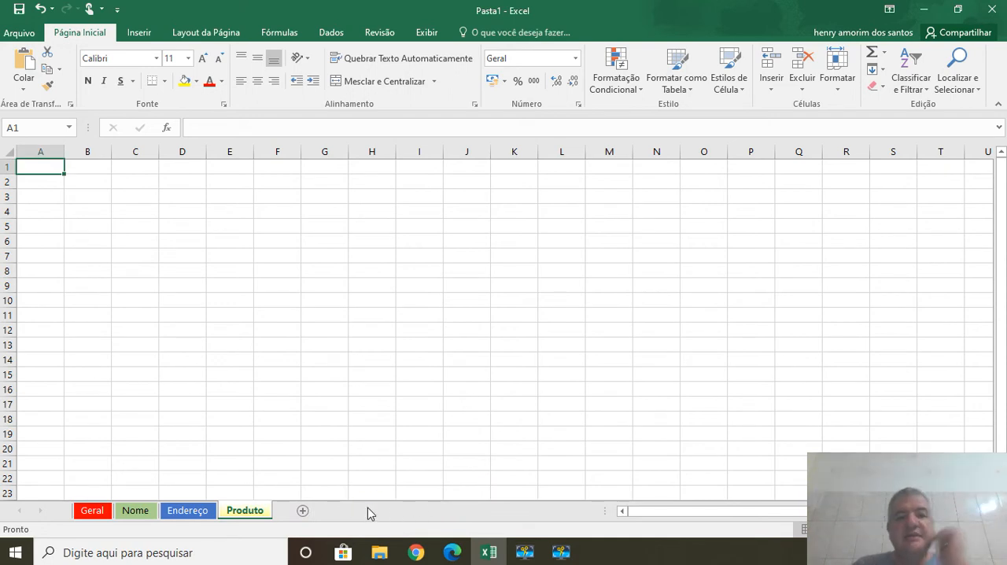
# On the Geral worksheet, enter the headers Nome, Endereço and Cidade in cells A1 to C1.
pyautogui.click(102, 512)
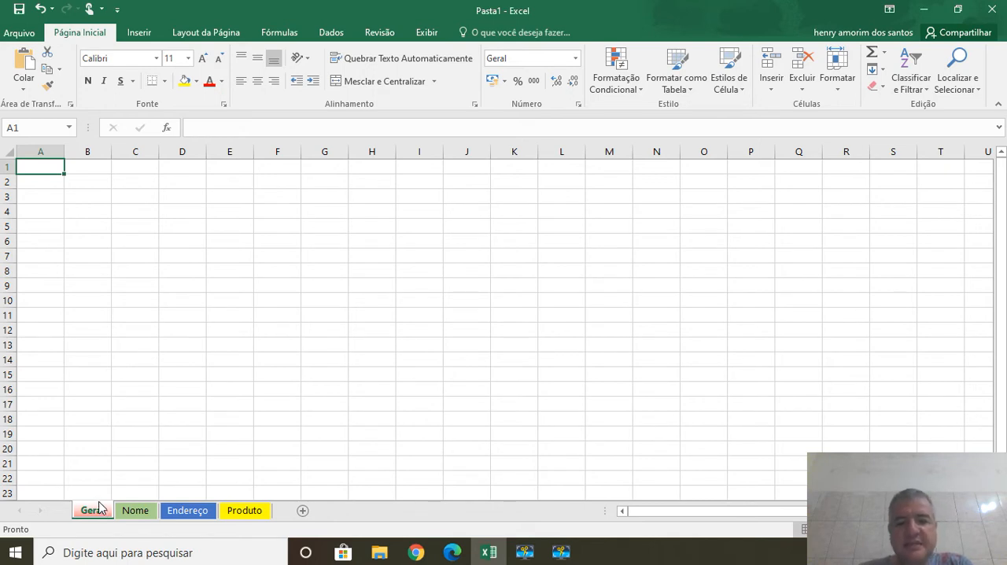
pyautogui.write('Nome')
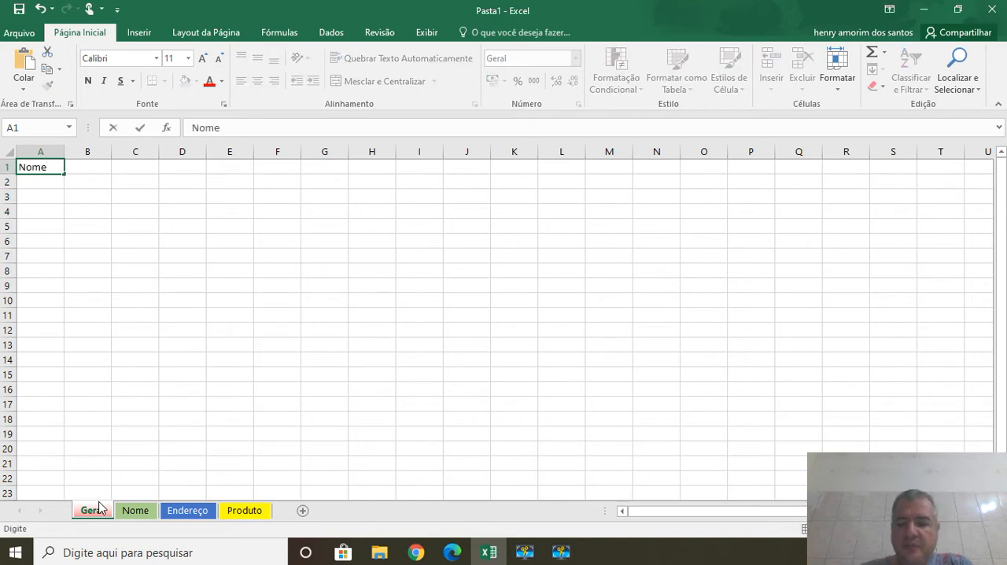
pyautogui.press('Tab')
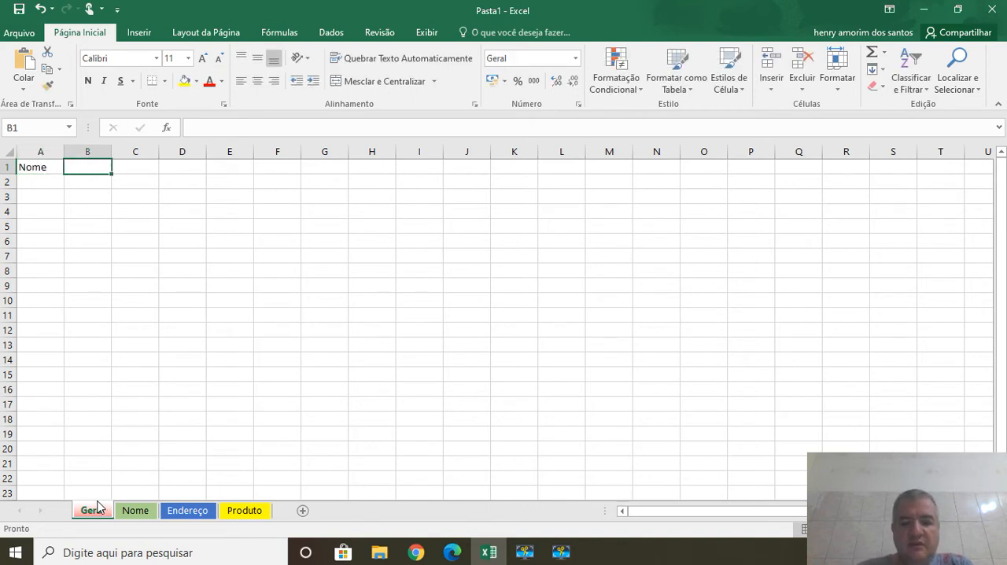
pyautogui.write('Endereço')
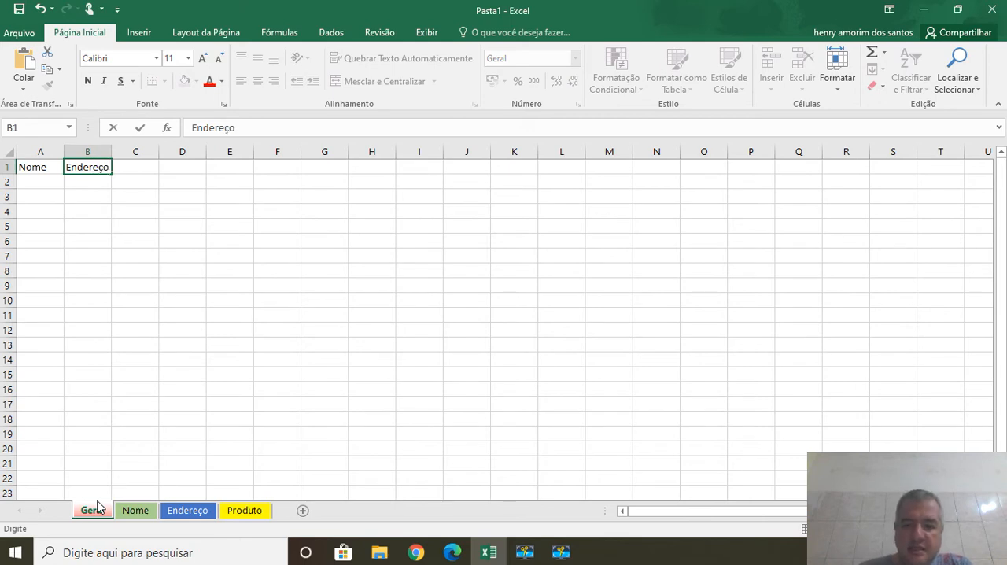
pyautogui.press('Tab')
pyautogui.write('Cidad')
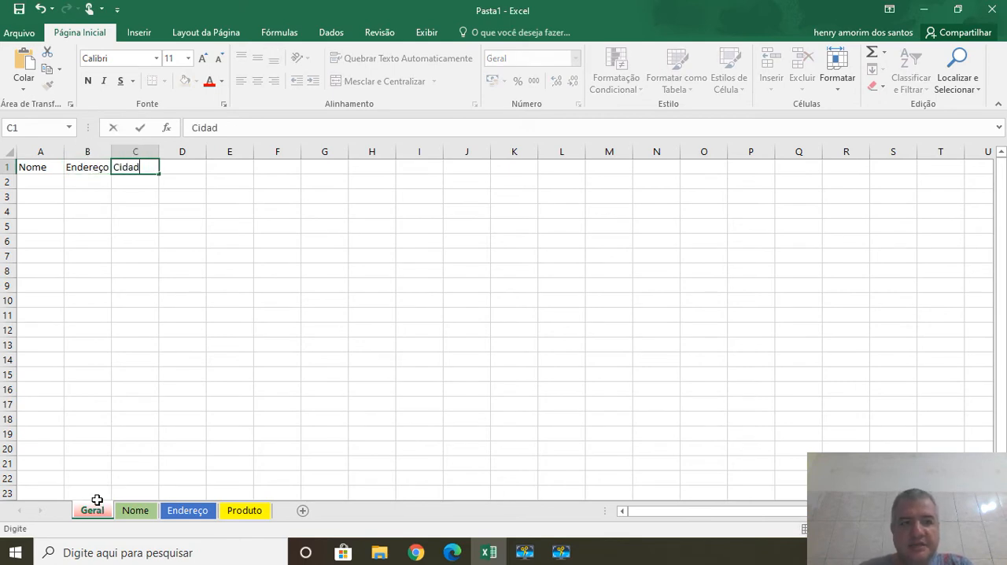
pyautogui.write('e')
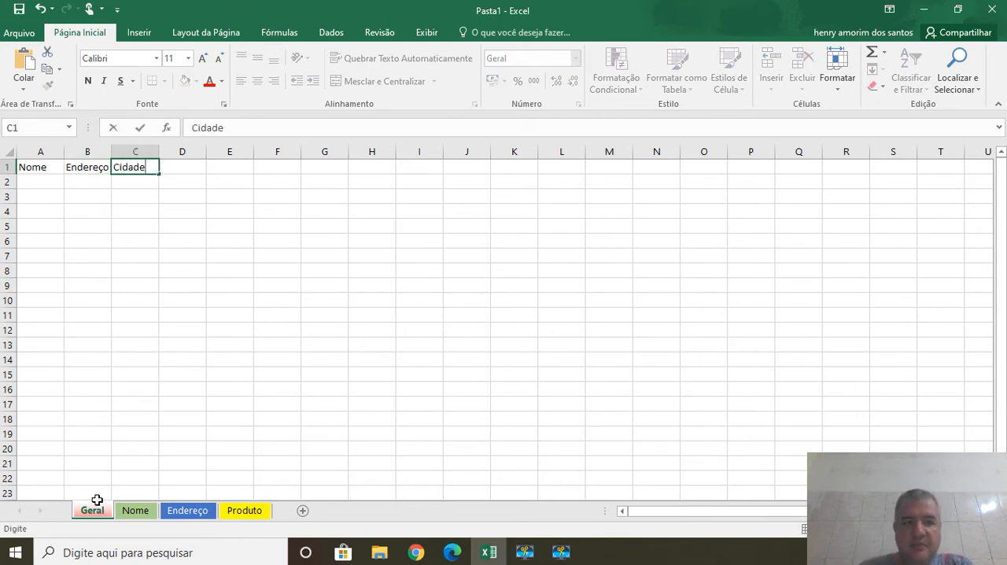
# Fill row 2 with the first person's full name, street address and city with state under the matching headers.
pyautogui.click(26, 182)
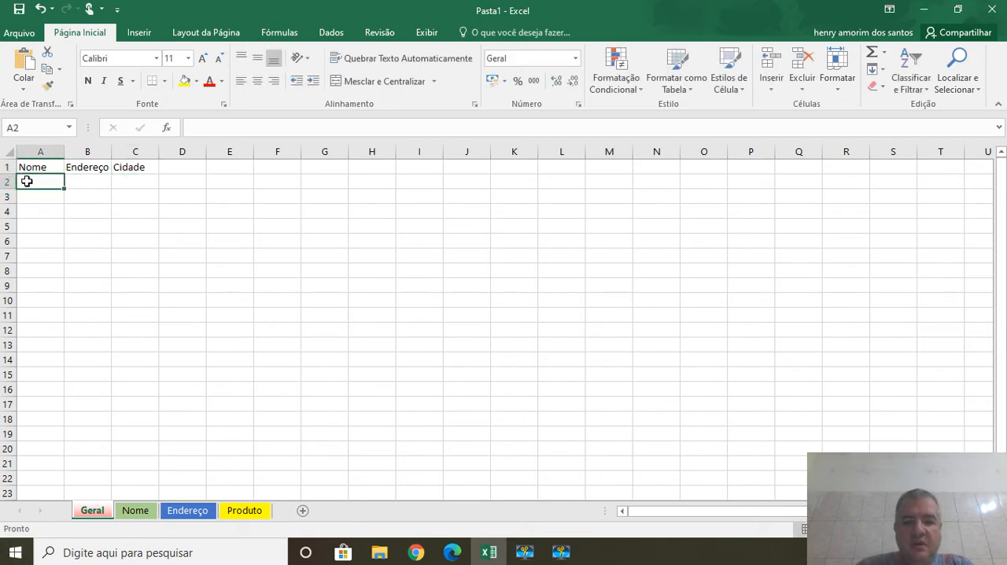
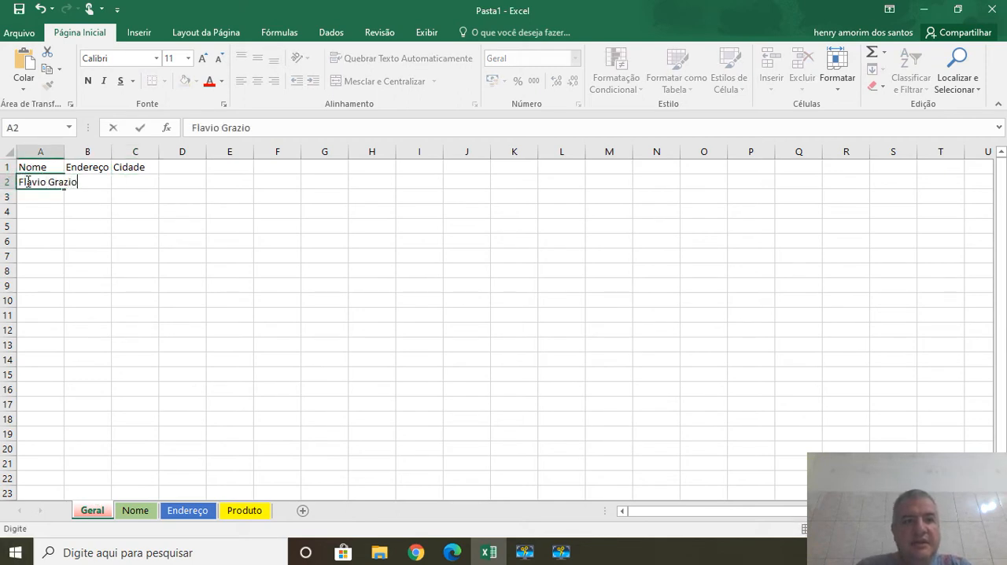
pyautogui.press('Tab')
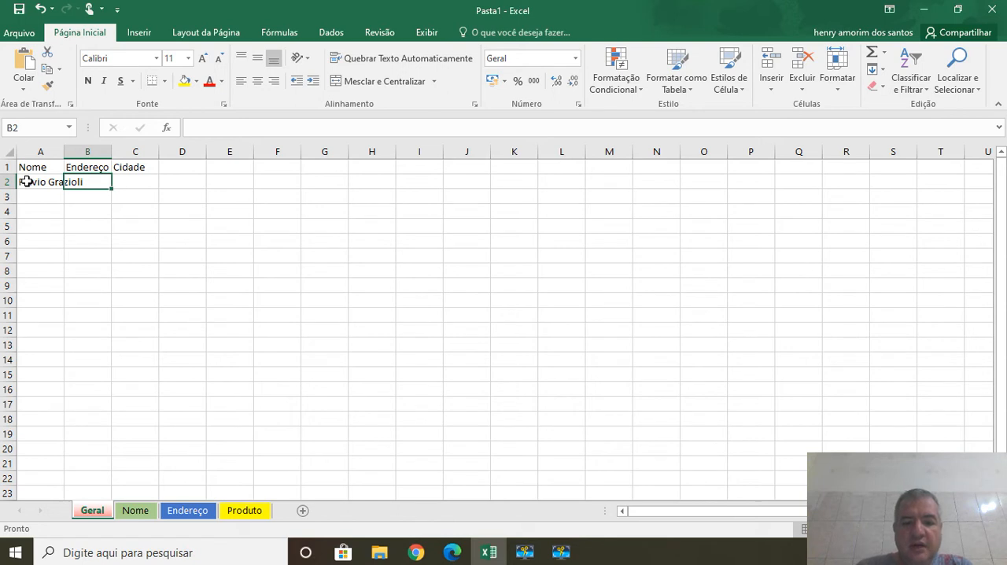
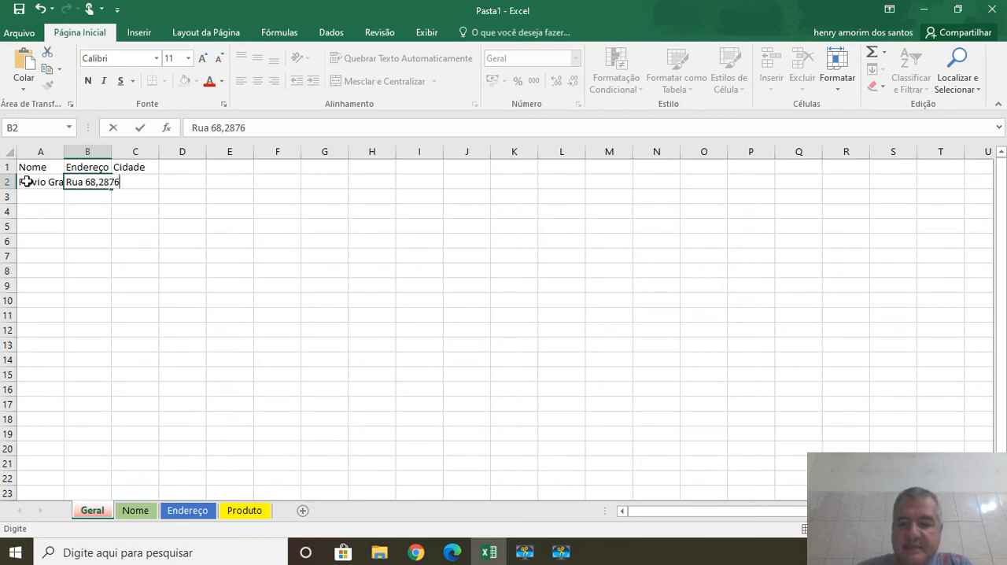
pyautogui.press('Tab')
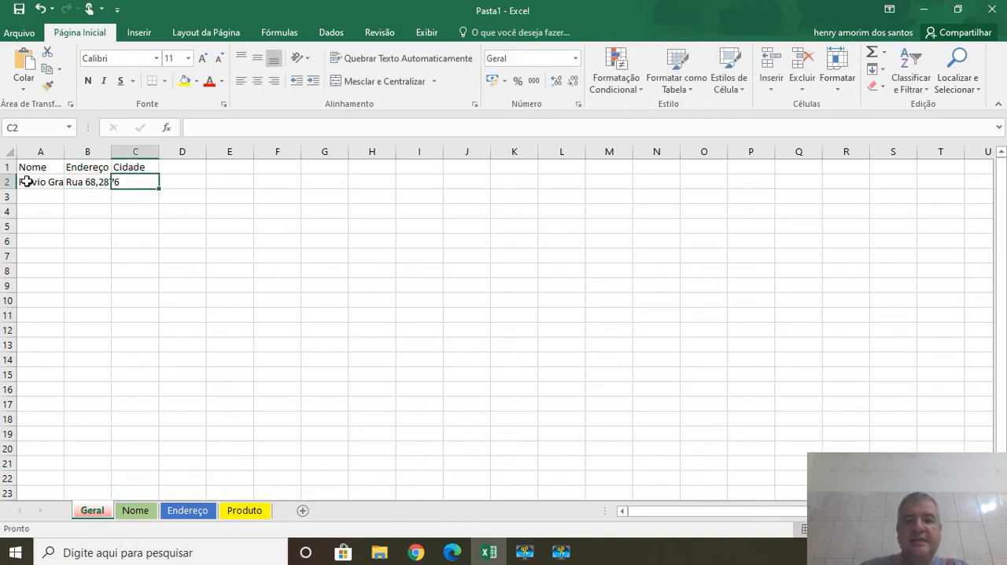
pyautogui.write('Rio Claro')
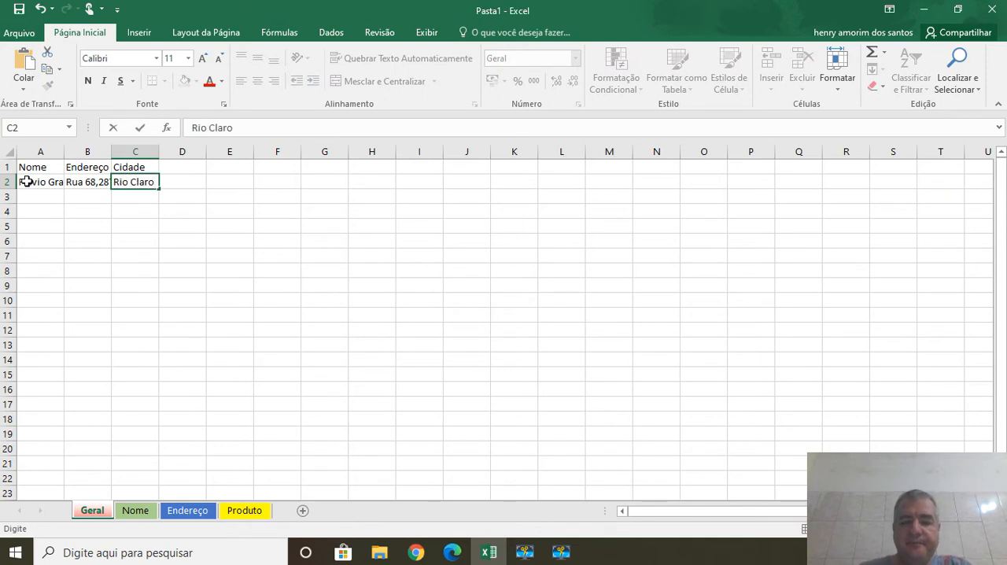
pyautogui.write(',sp')
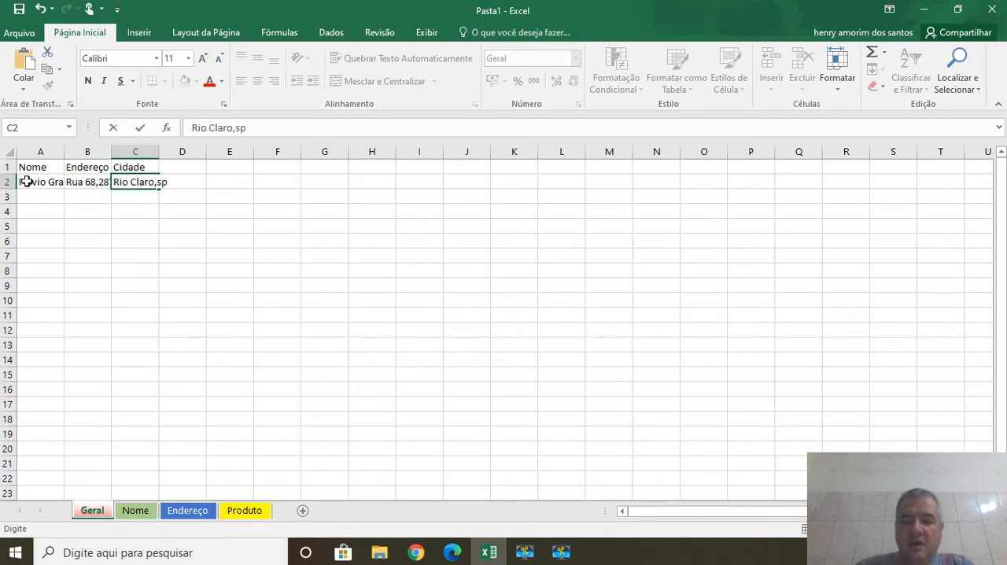
pyautogui.press('Return')
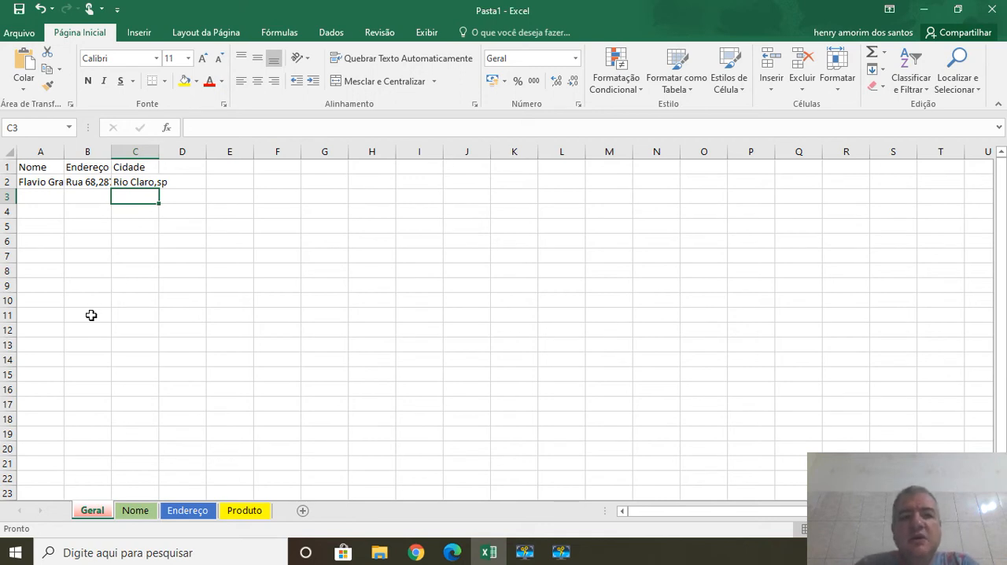
# Auto-fit the widths of columns A, B and C to their contents.
pyautogui.doubleClick(63, 148)
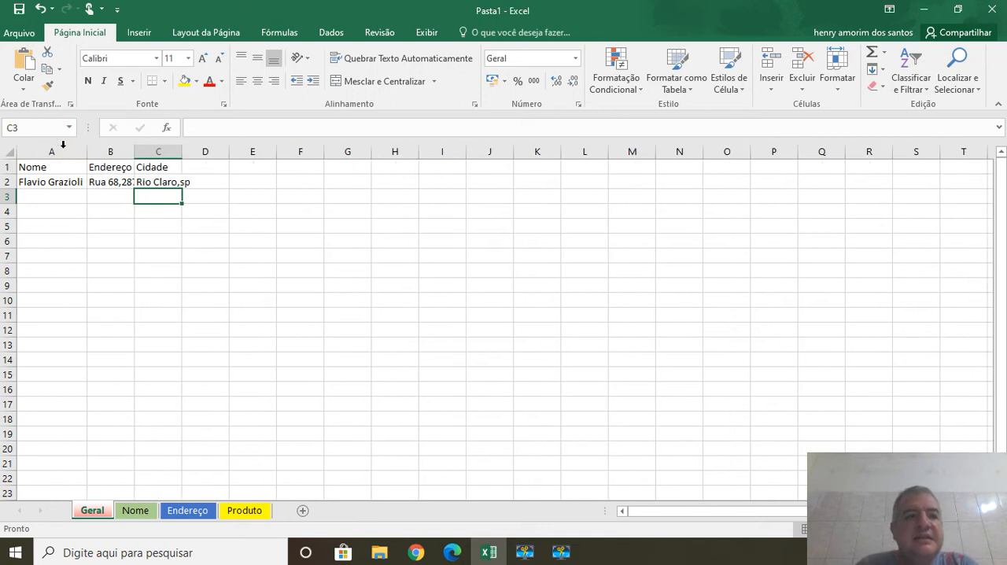
pyautogui.click(137, 150)
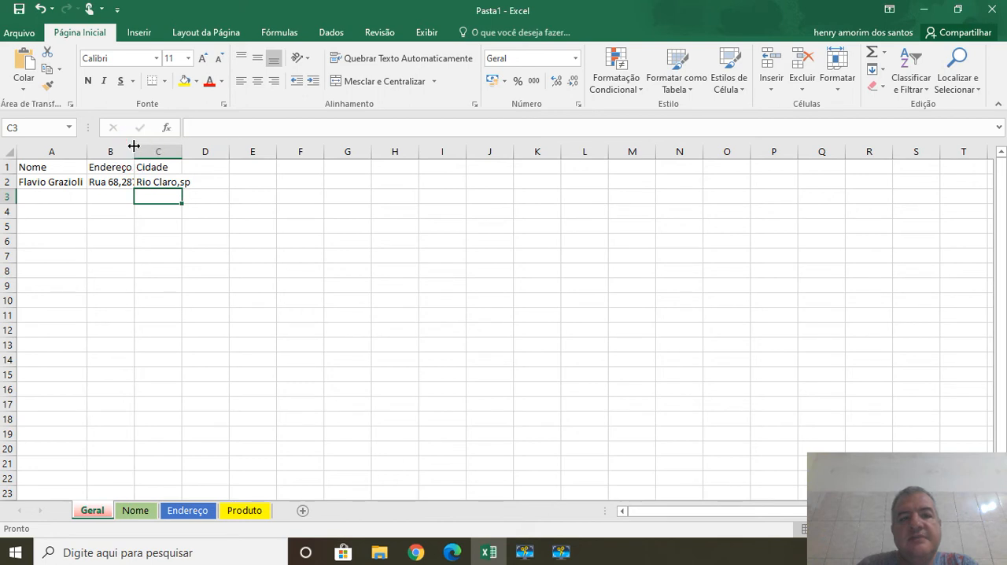
pyautogui.doubleClick(131, 153)
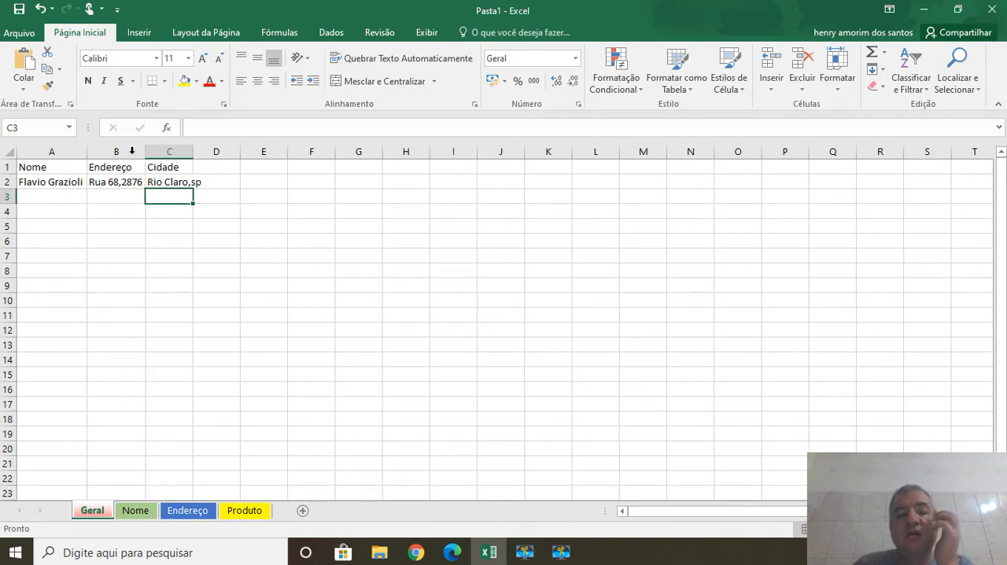
pyautogui.doubleClick(194, 150)
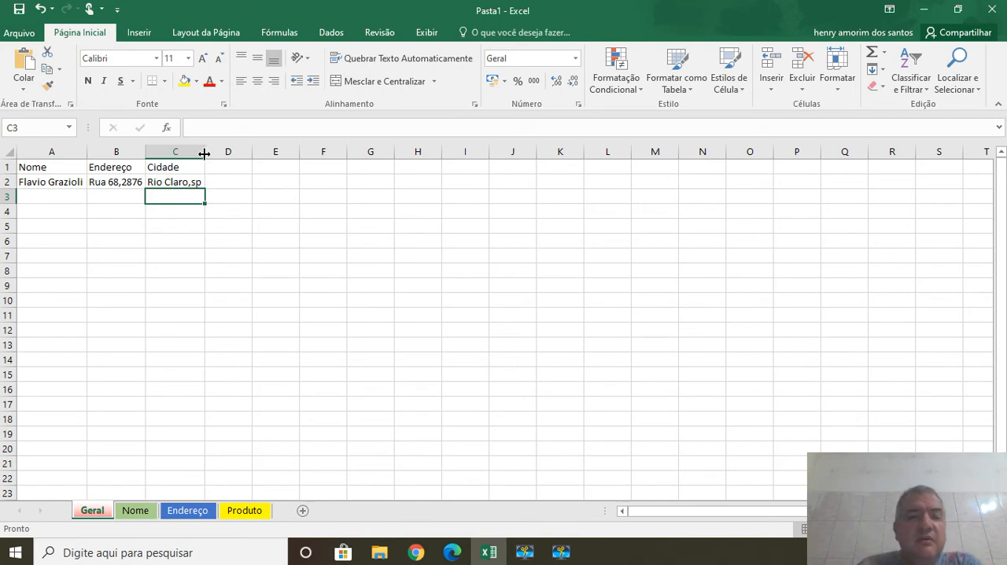
pyautogui.moveTo(204, 153); pyautogui.dragTo(204, 154)
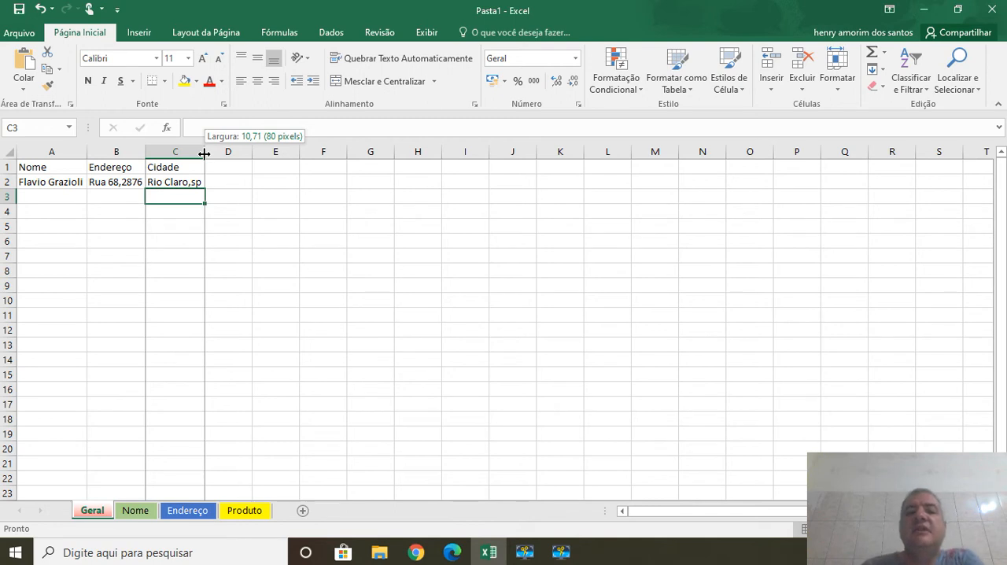
pyautogui.moveTo(204, 153); pyautogui.dragTo(88, 156)
# Enter the second person's full name in cell A3 and auto-fit column A to its contents.
pyautogui.click(62, 195)
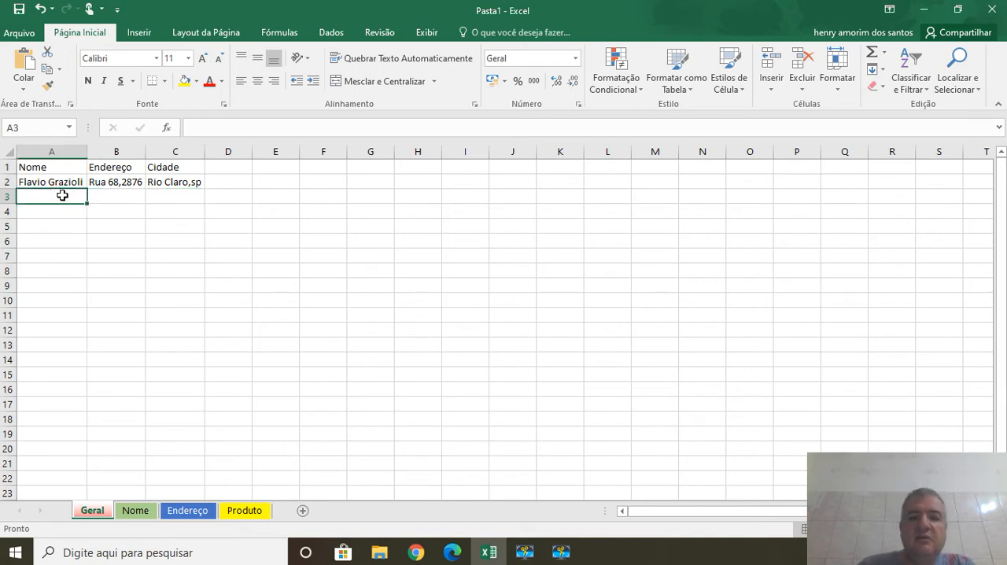
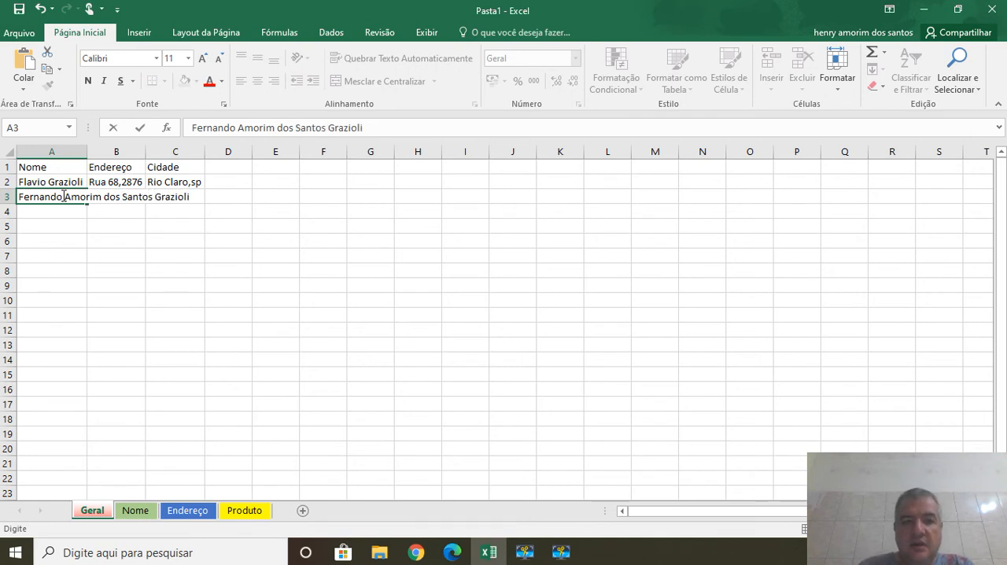
pyautogui.press('Return')
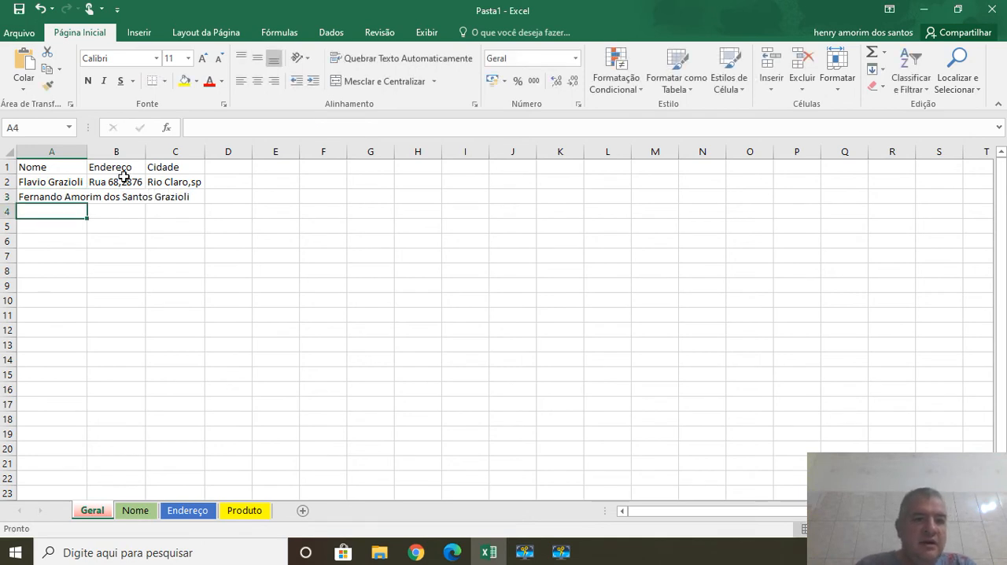
pyautogui.doubleClick(86, 151)
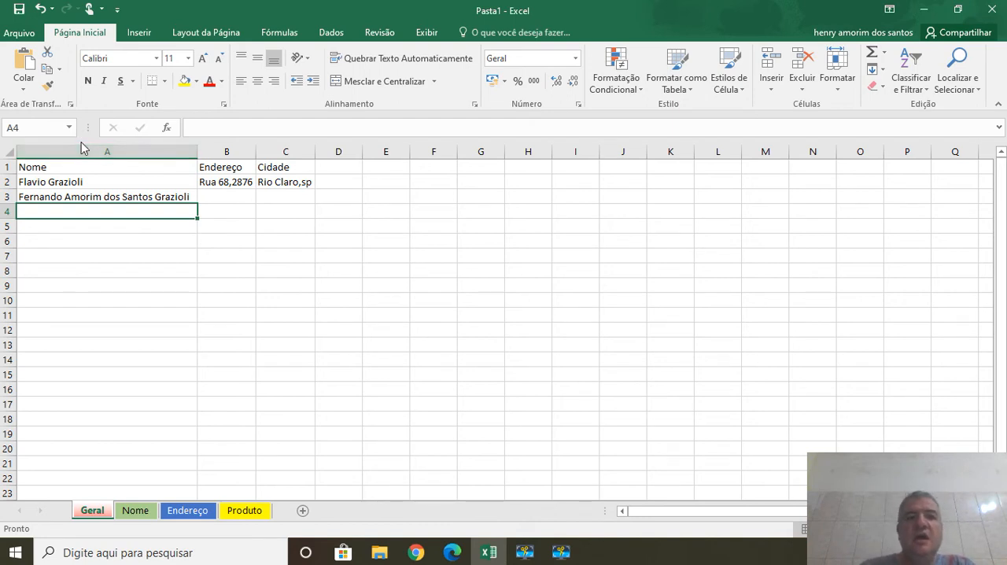
# Review the Nome header in A1, the address cells B1:B2 and the city cell C2.
pyautogui.click(200, 245)
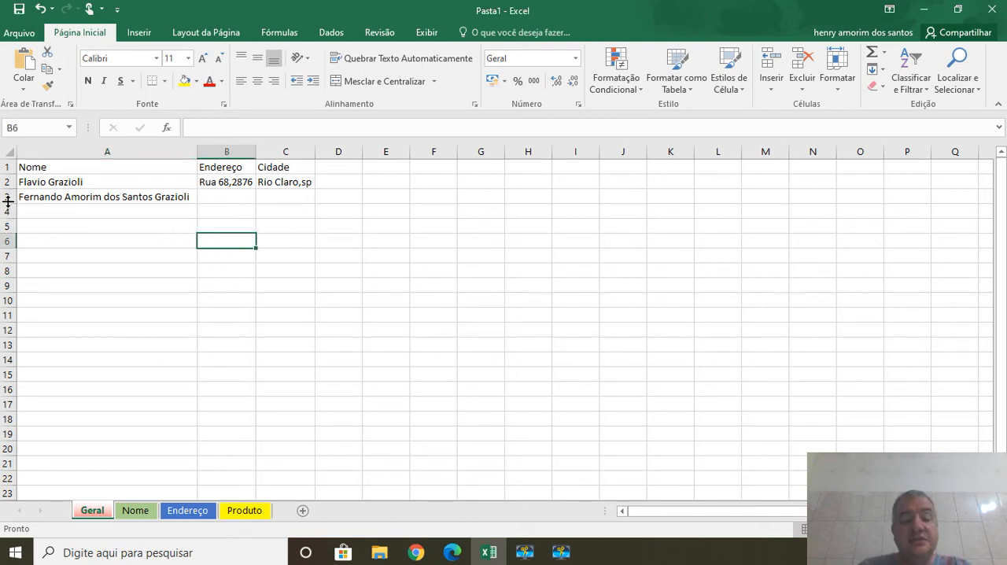
pyautogui.moveTo(8, 201)
pyautogui.mouseDown()
pyautogui.moveTo(8, 321)
pyautogui.moveTo(9, 204)
pyautogui.mouseUp()
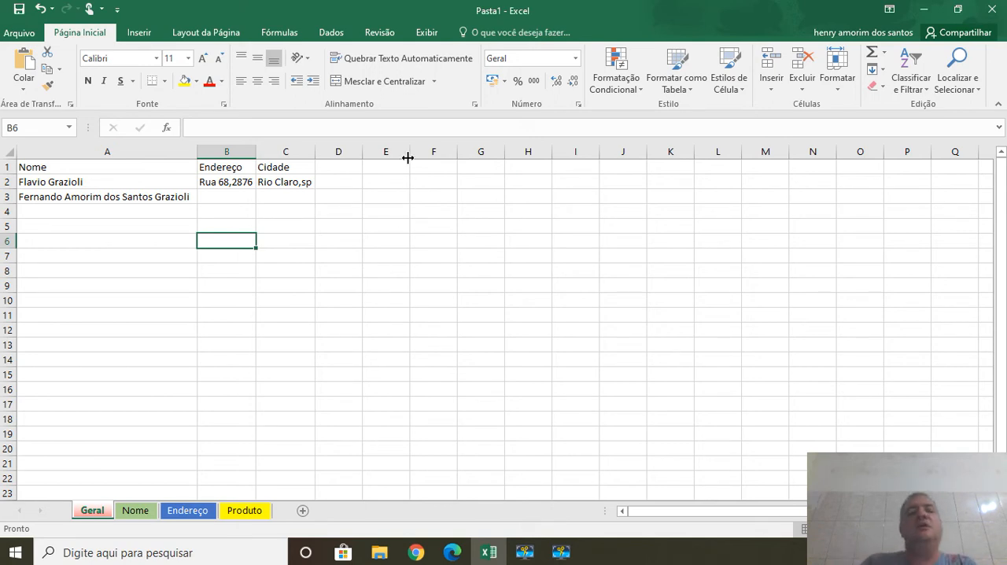
pyautogui.click(50, 170)
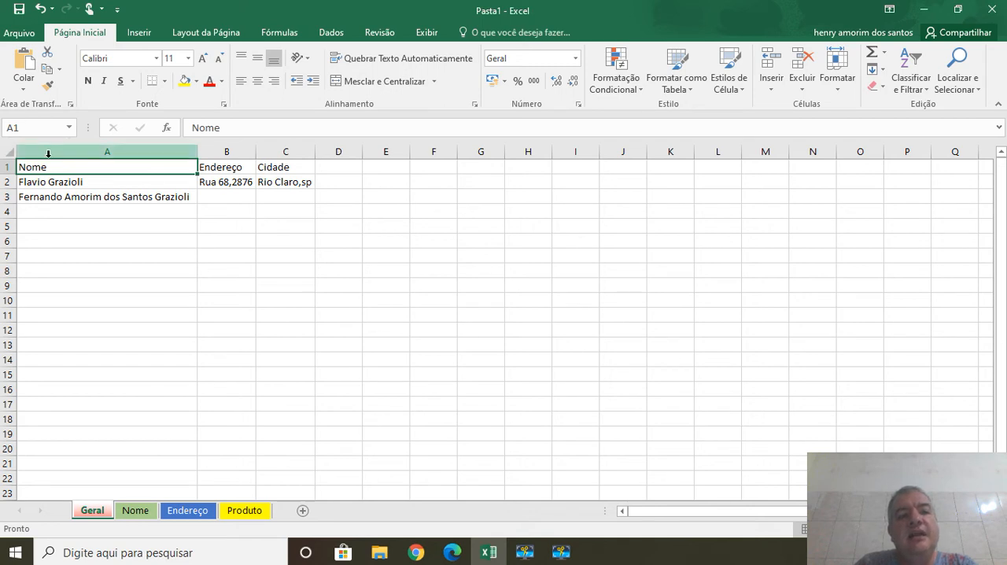
pyautogui.moveTo(235, 182); pyautogui.dragTo(228, 167)
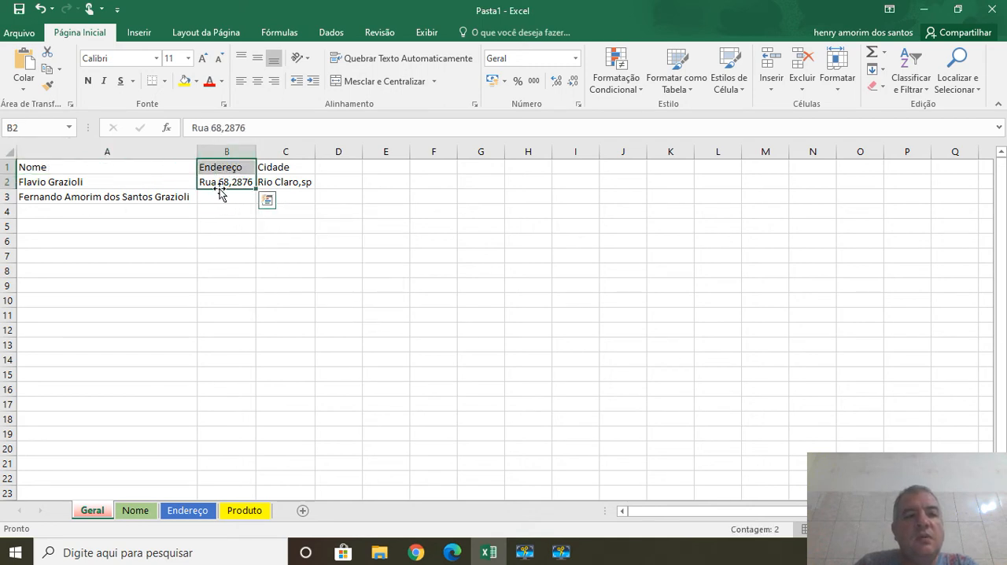
pyautogui.click(221, 182)
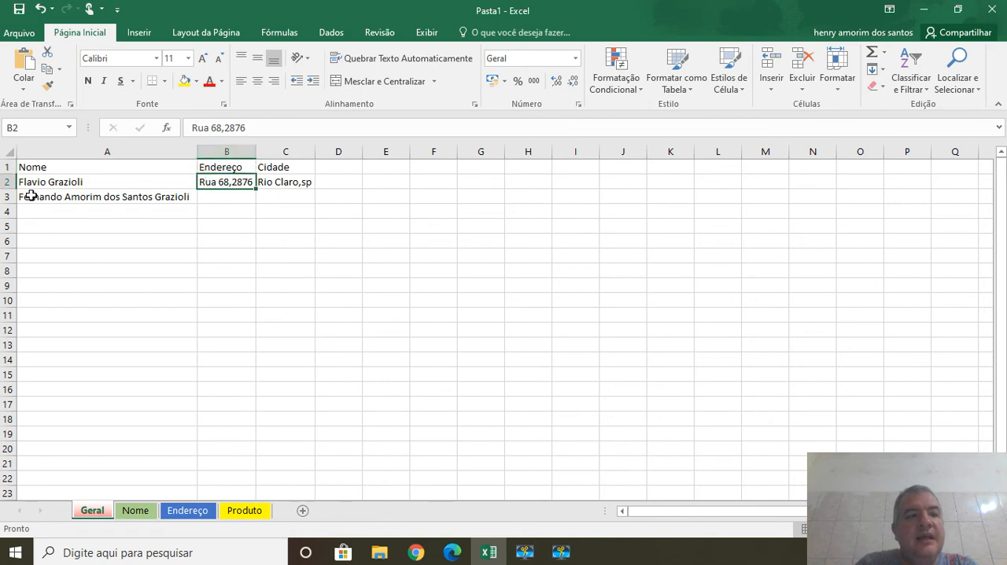
pyautogui.click(279, 182)
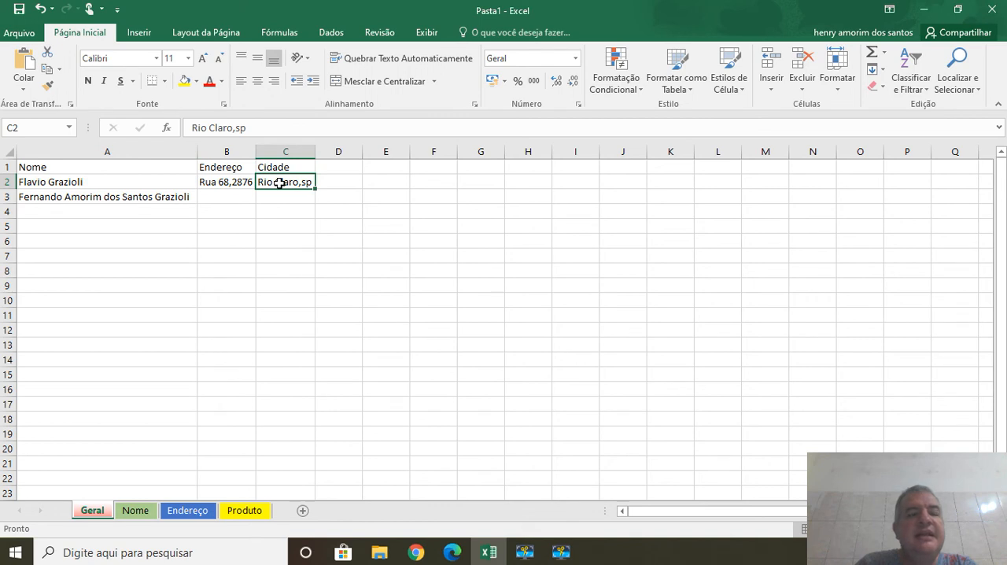
pyautogui.click(390, 267)
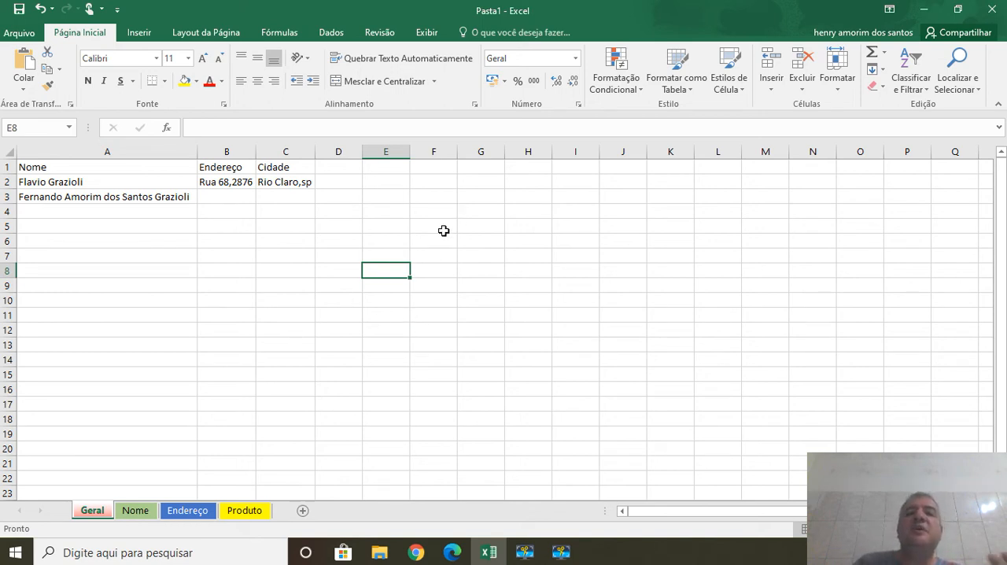
# Practice selecting vertical ranges A1:A14 and A1:A11, and the horizontal range A2:H2.
pyautogui.click(102, 168)
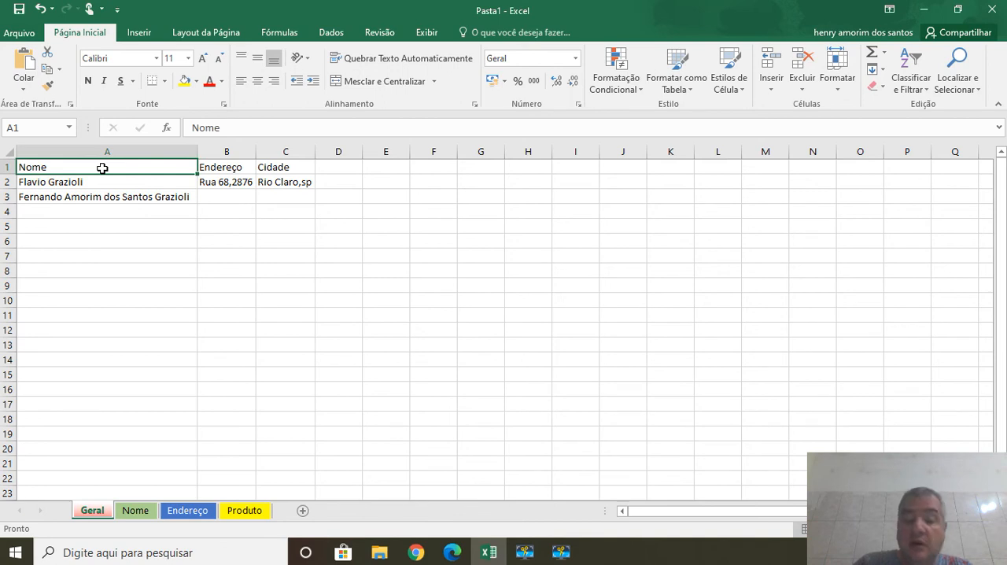
pyautogui.moveTo(102, 168); pyautogui.dragTo(103, 358)
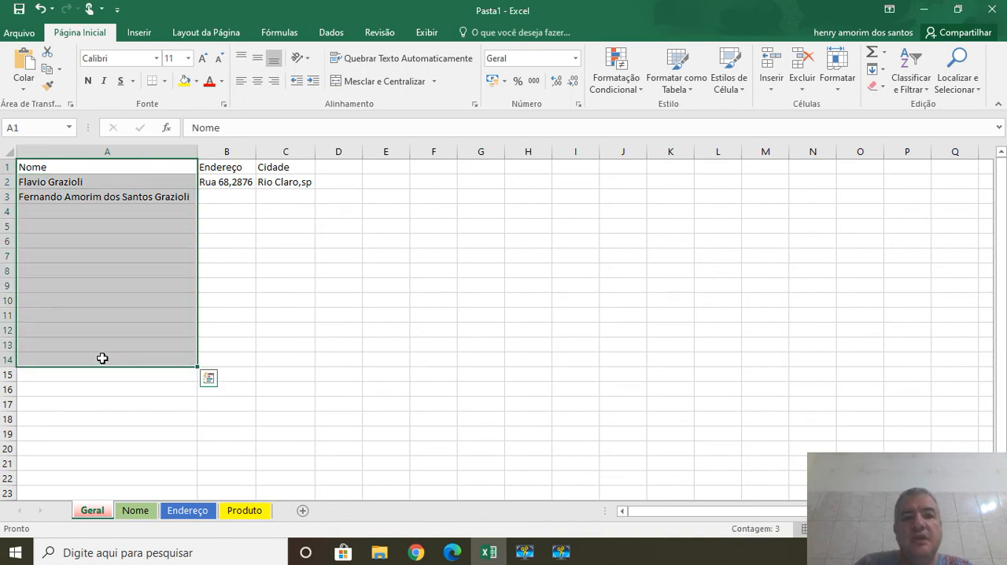
pyautogui.click(102, 359)
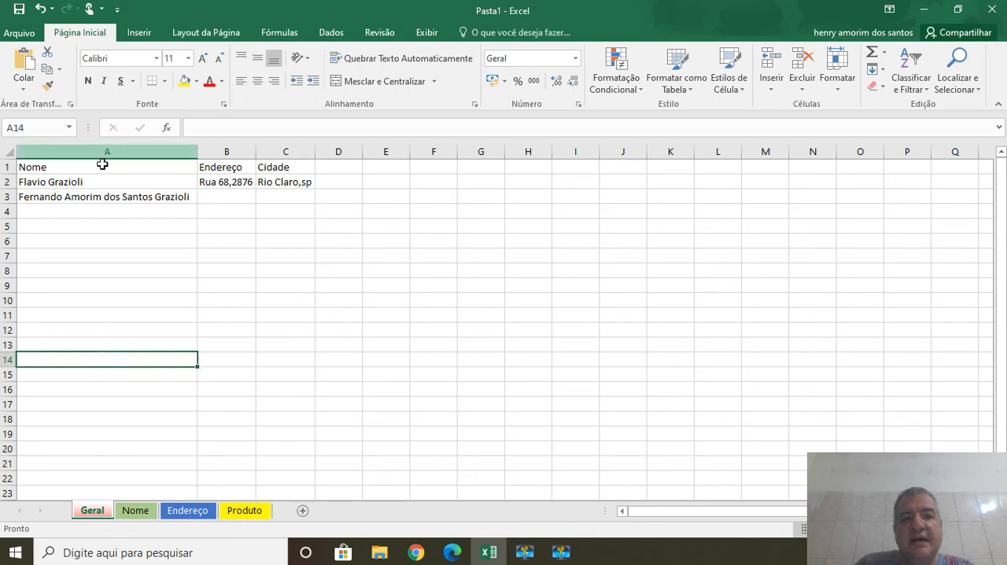
pyautogui.moveTo(102, 167); pyautogui.dragTo(96, 318)
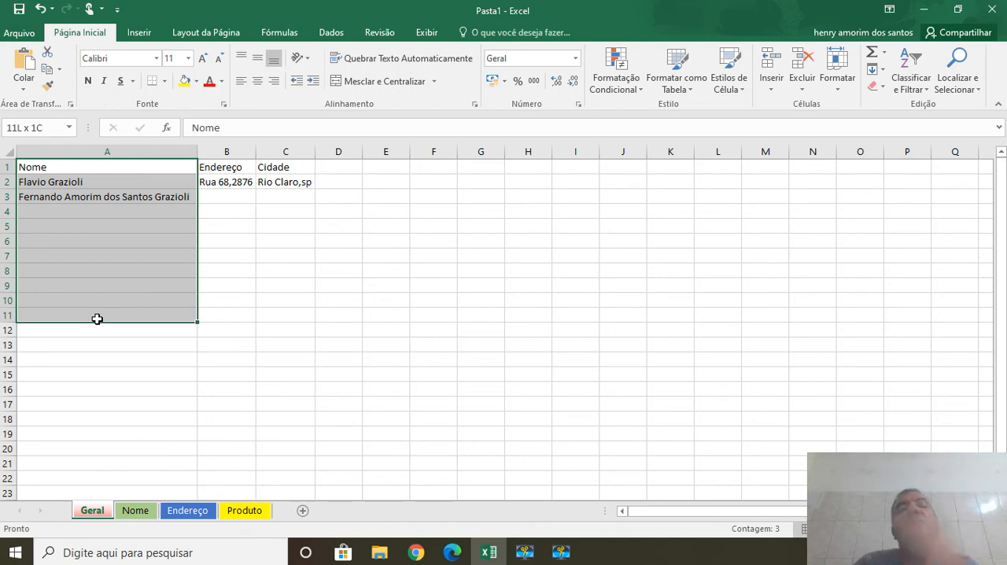
pyautogui.moveTo(97, 318); pyautogui.dragTo(97, 317)
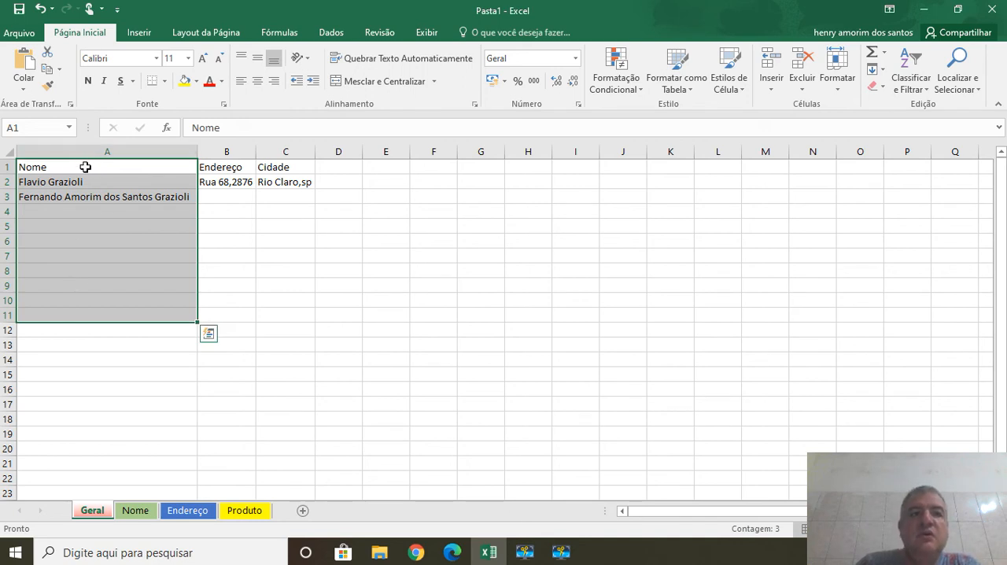
pyautogui.moveTo(85, 167); pyautogui.dragTo(82, 312)
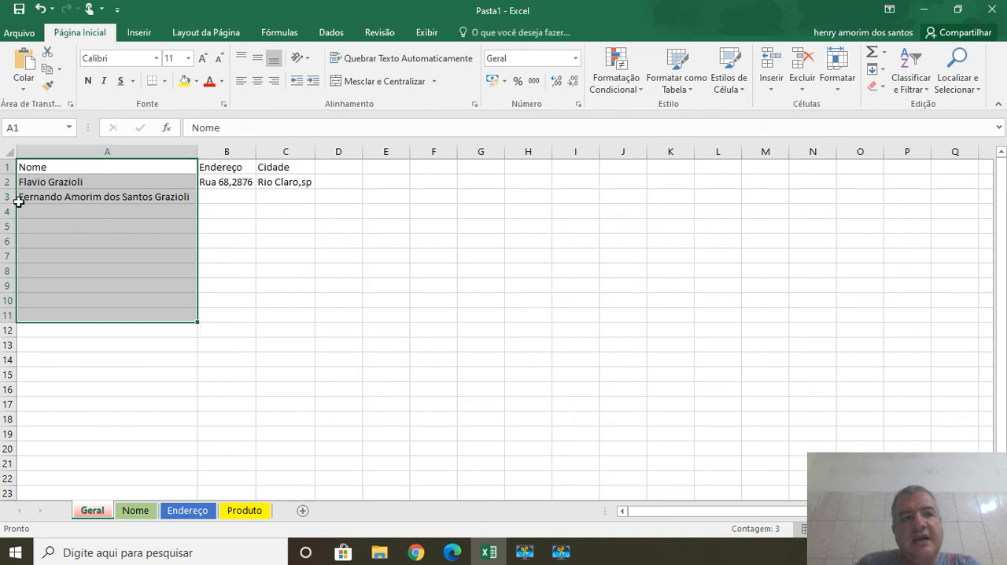
pyautogui.moveTo(22, 181); pyautogui.dragTo(532, 176)
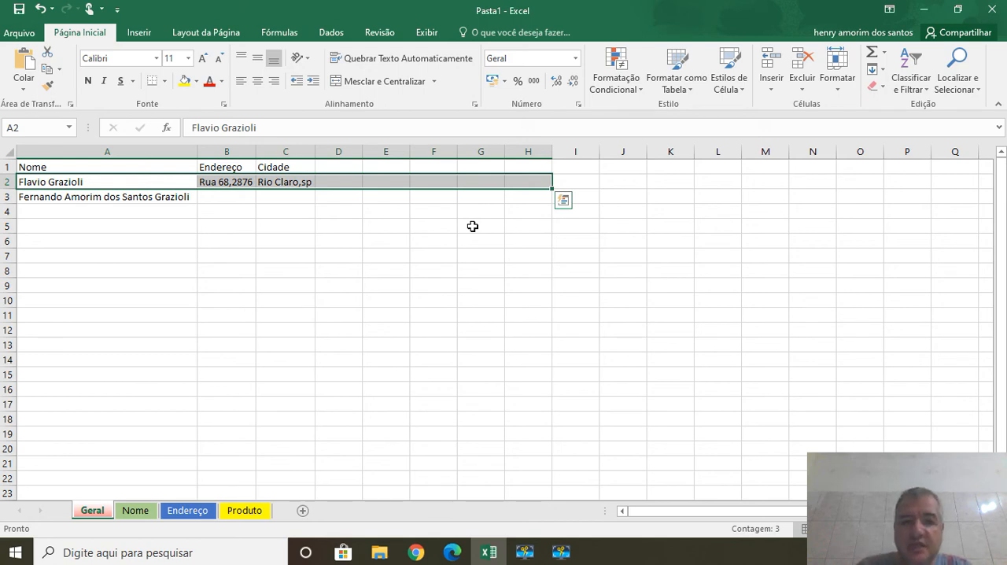
pyautogui.click(305, 286)
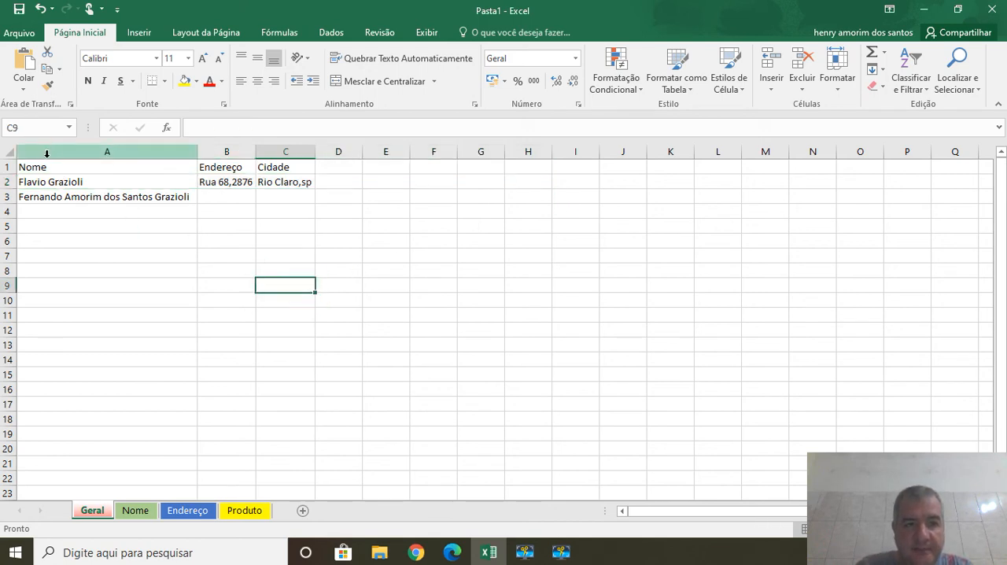
# Define the name nome for the rectangular cell range A1:F19.
pyautogui.moveTo(79, 169); pyautogui.dragTo(424, 318)
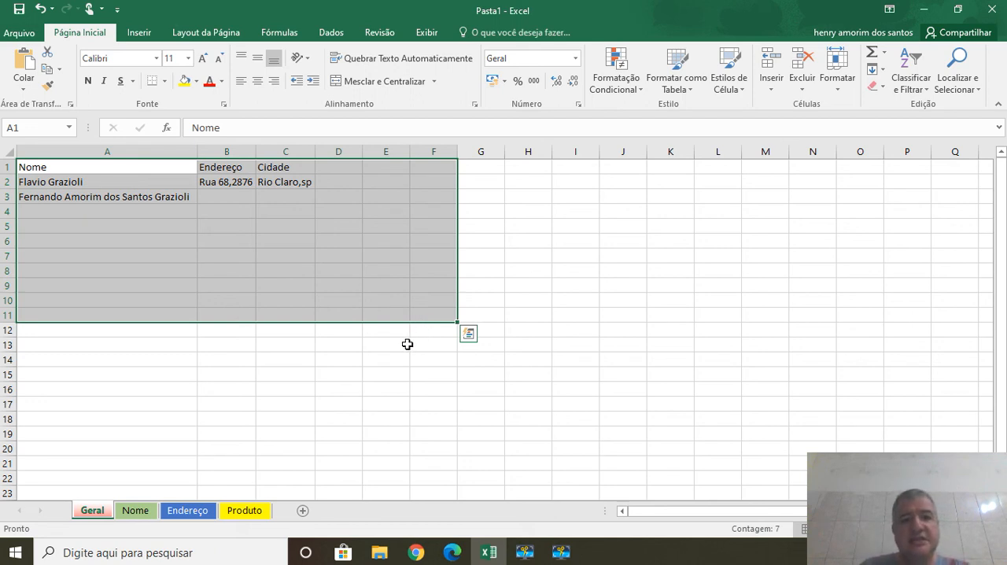
pyautogui.moveTo(94, 169); pyautogui.dragTo(431, 429)
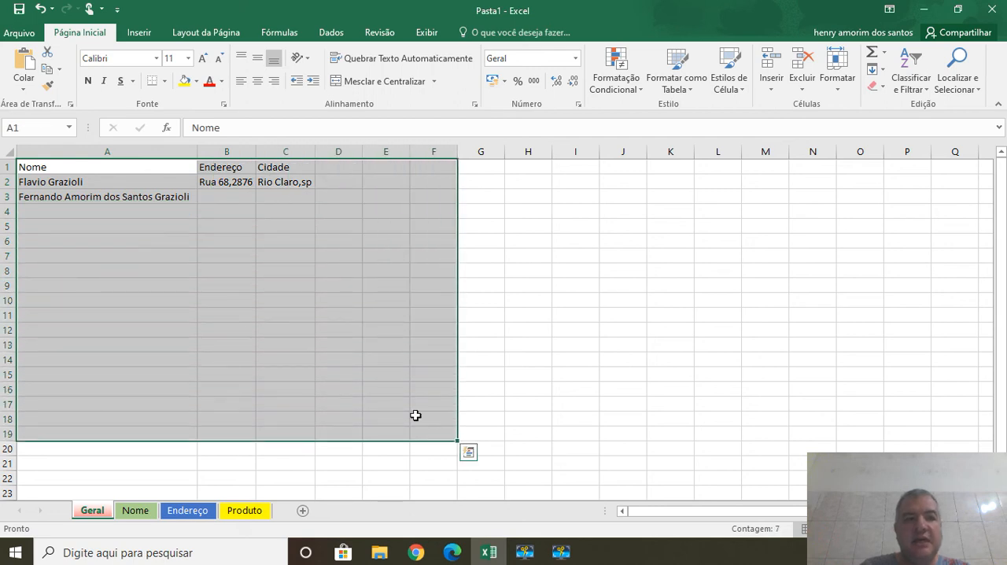
pyautogui.click(44, 124)
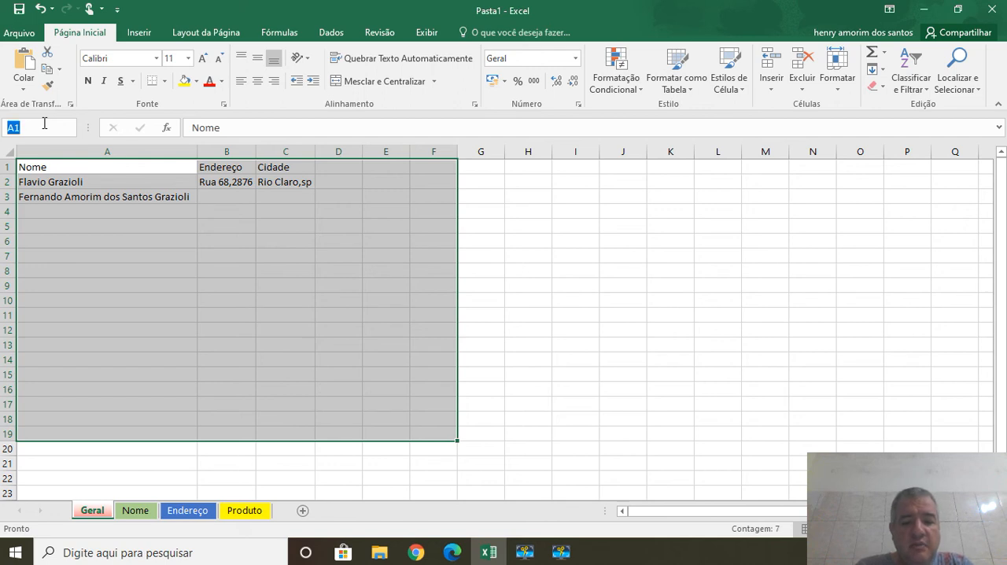
pyautogui.write('nome')
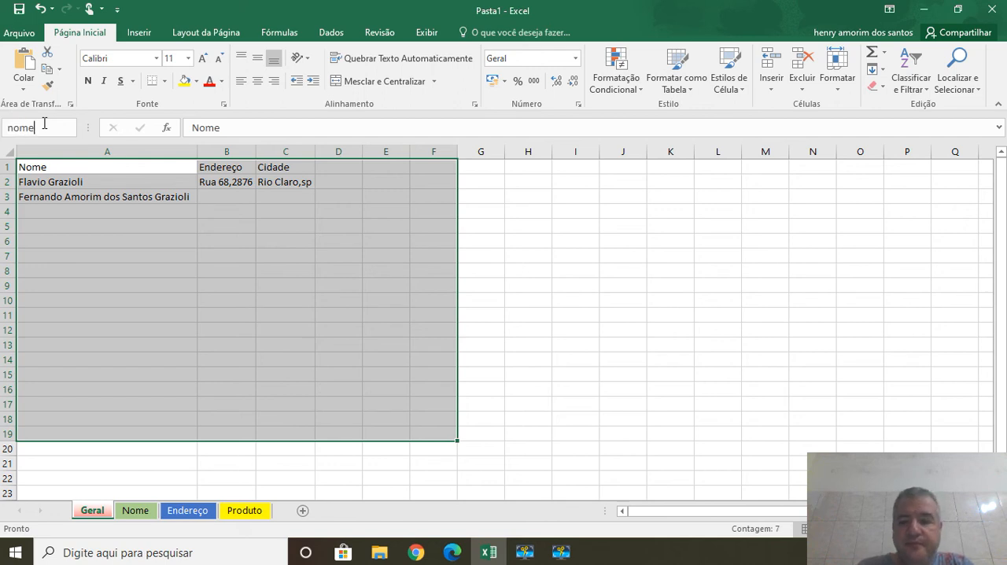
pyautogui.press('Return')
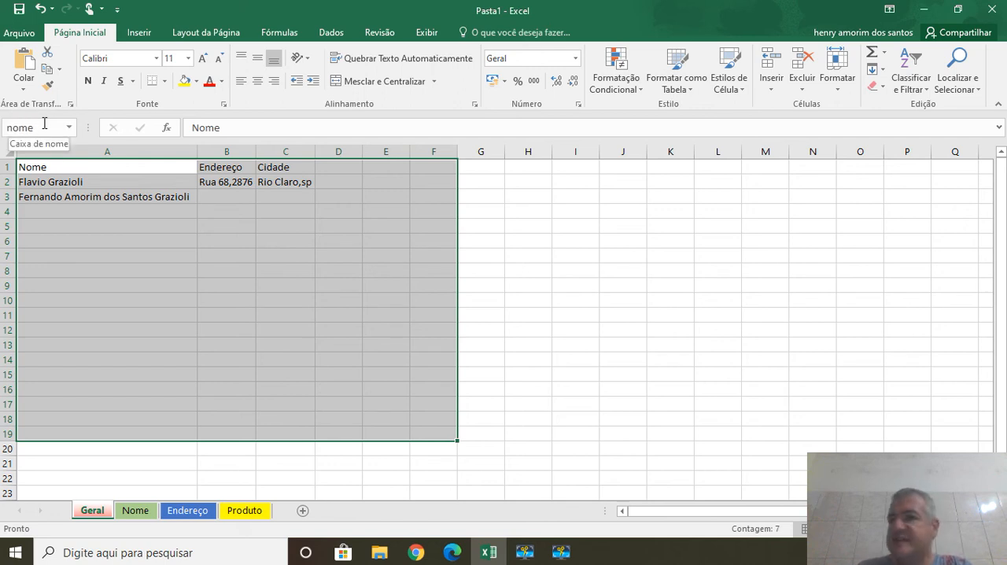
# Deselect the named range and view the list of defined names.
pyautogui.click(493, 246)
pyautogui.click(284, 243)
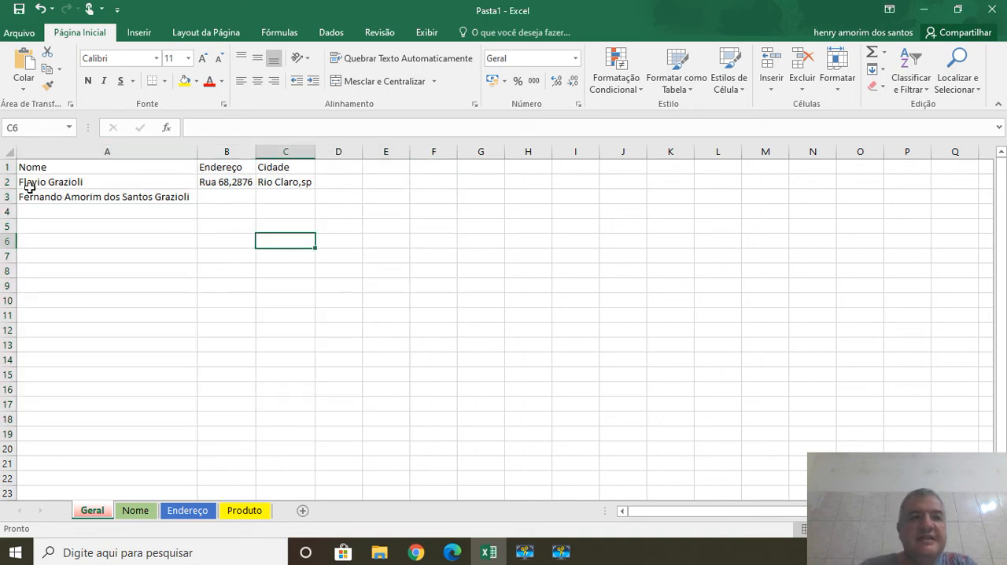
pyautogui.click(70, 127)
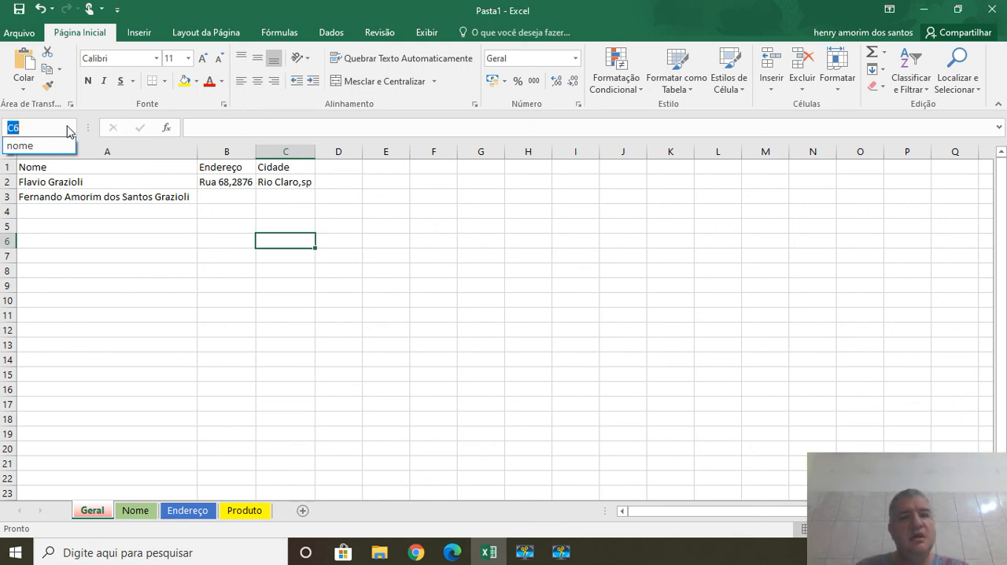
pyautogui.click(515, 282)
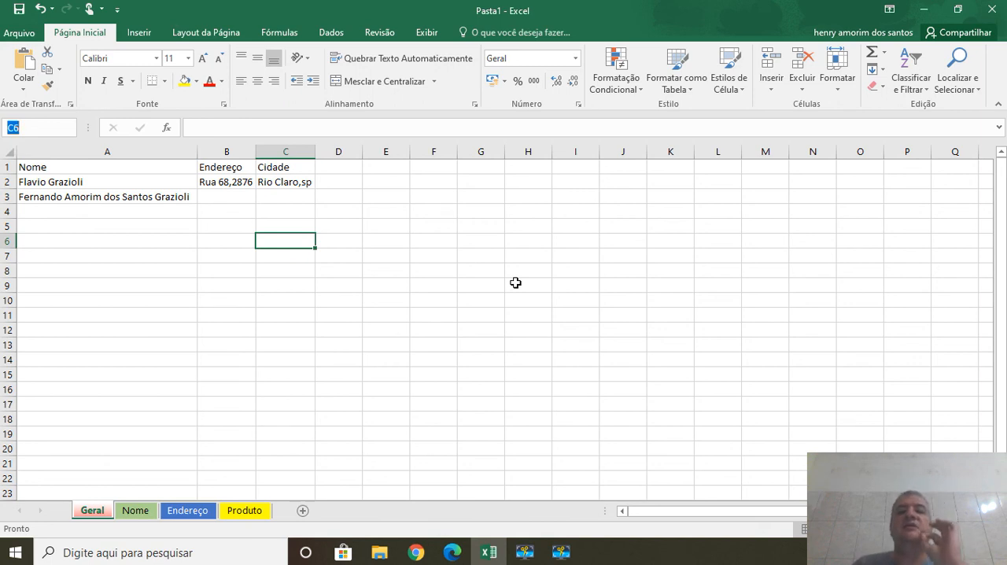
# Select the empty vertical range E1:E12, the horizontal range F6:K6 and the rectangular block F2:L15 in turn.
pyautogui.click(395, 167)
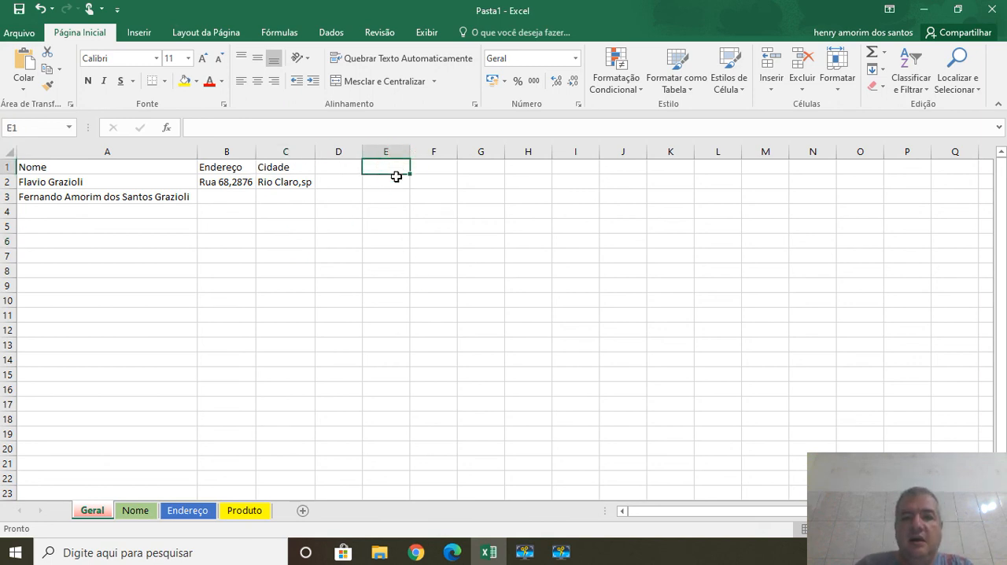
pyautogui.moveTo(396, 176); pyautogui.dragTo(390, 339)
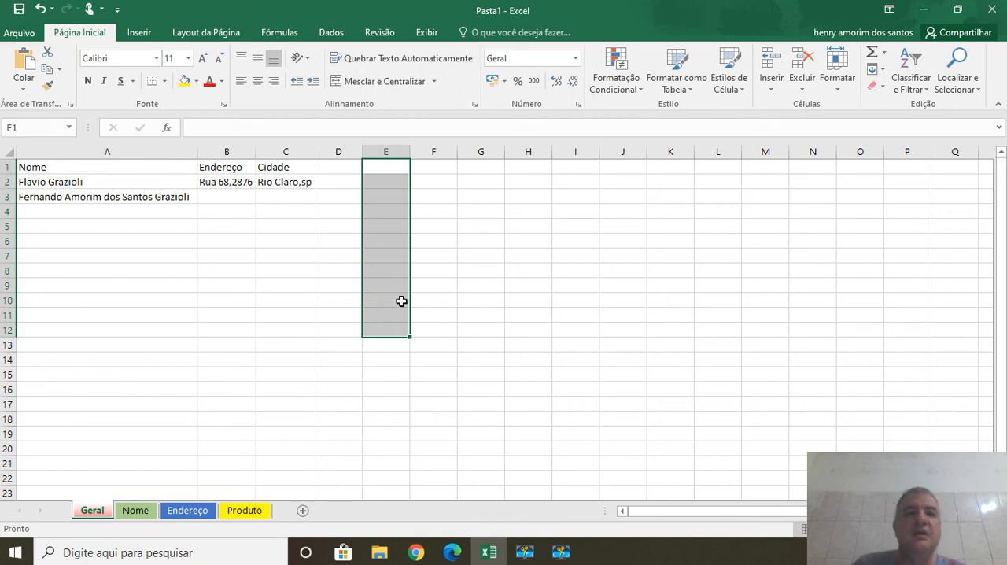
pyautogui.click(431, 242)
pyautogui.moveTo(431, 242); pyautogui.dragTo(660, 236)
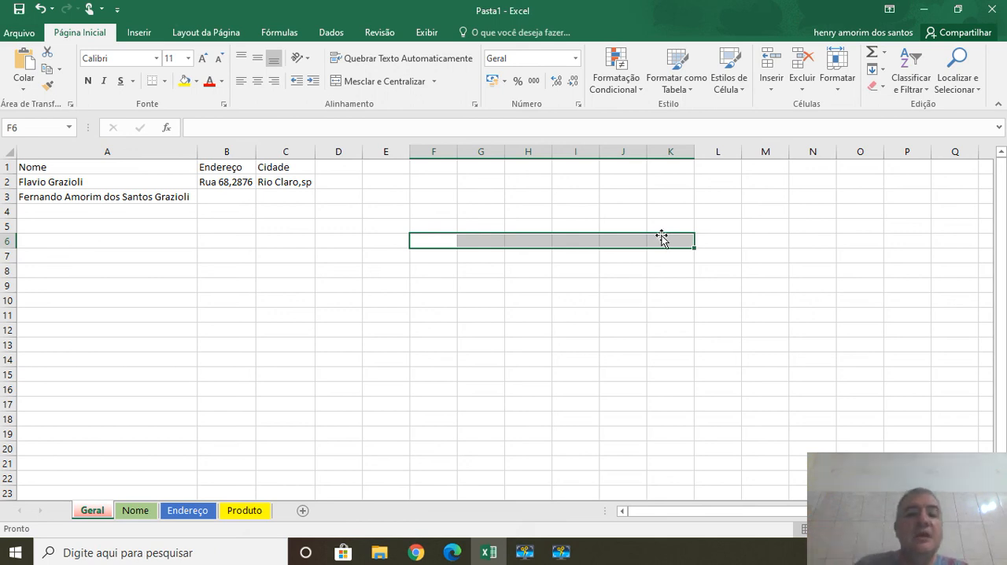
pyautogui.click(429, 183)
pyautogui.moveTo(453, 222); pyautogui.dragTo(739, 379)
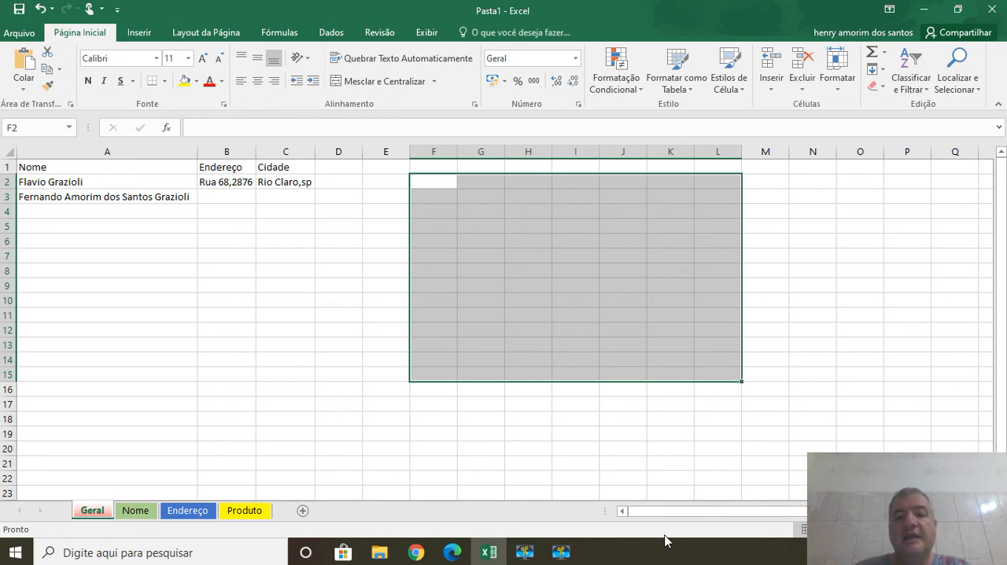
pyautogui.click(560, 552)
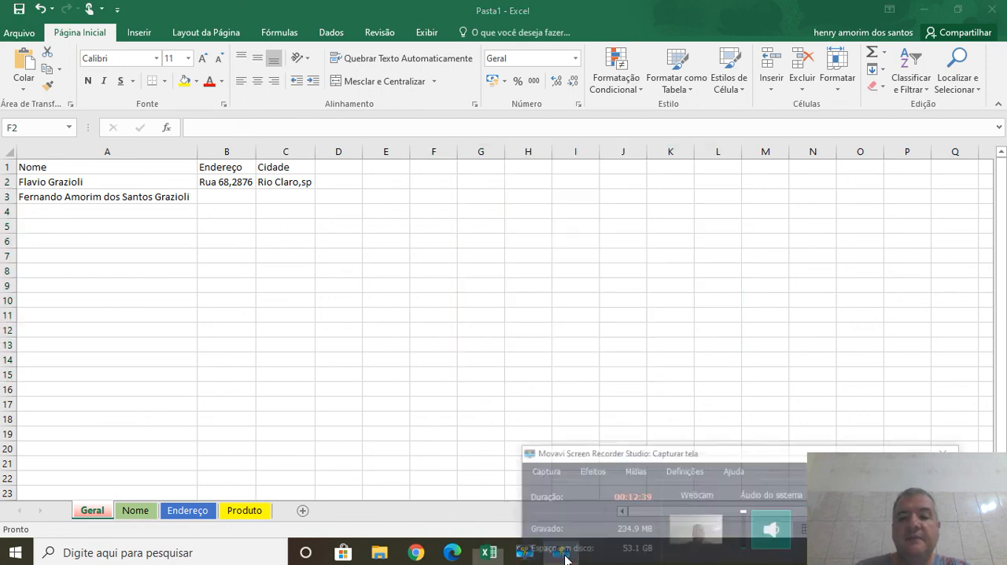